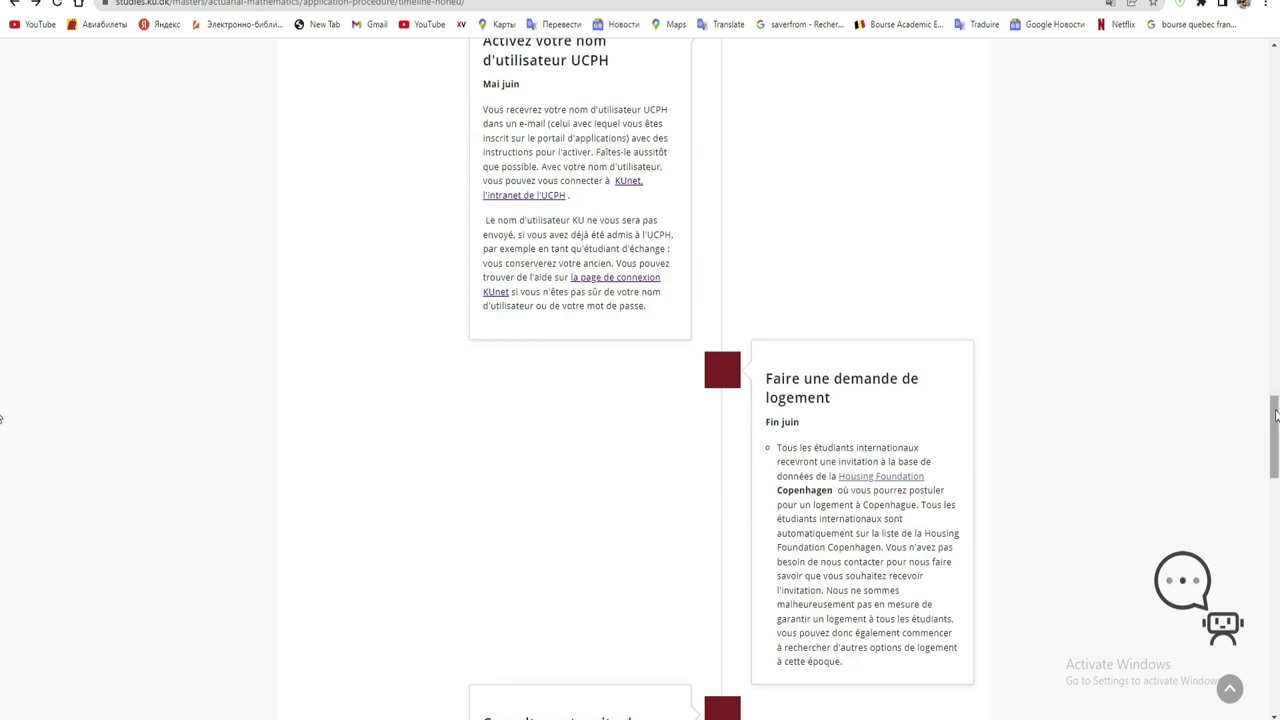
# - Scroll the timeline down to the 4 September first day of classes, then back up to the application step
pyautogui.scroll(-2, 1277, 410)
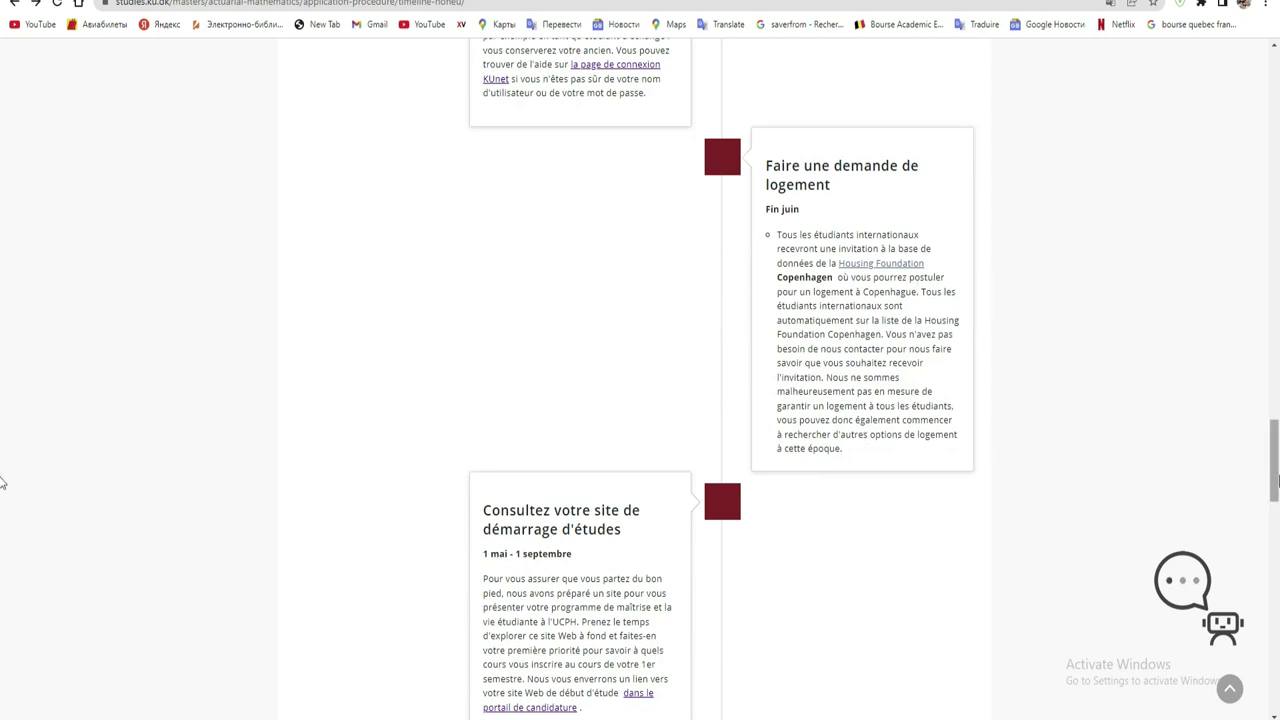
pyautogui.scroll(-2, 1080, 460)
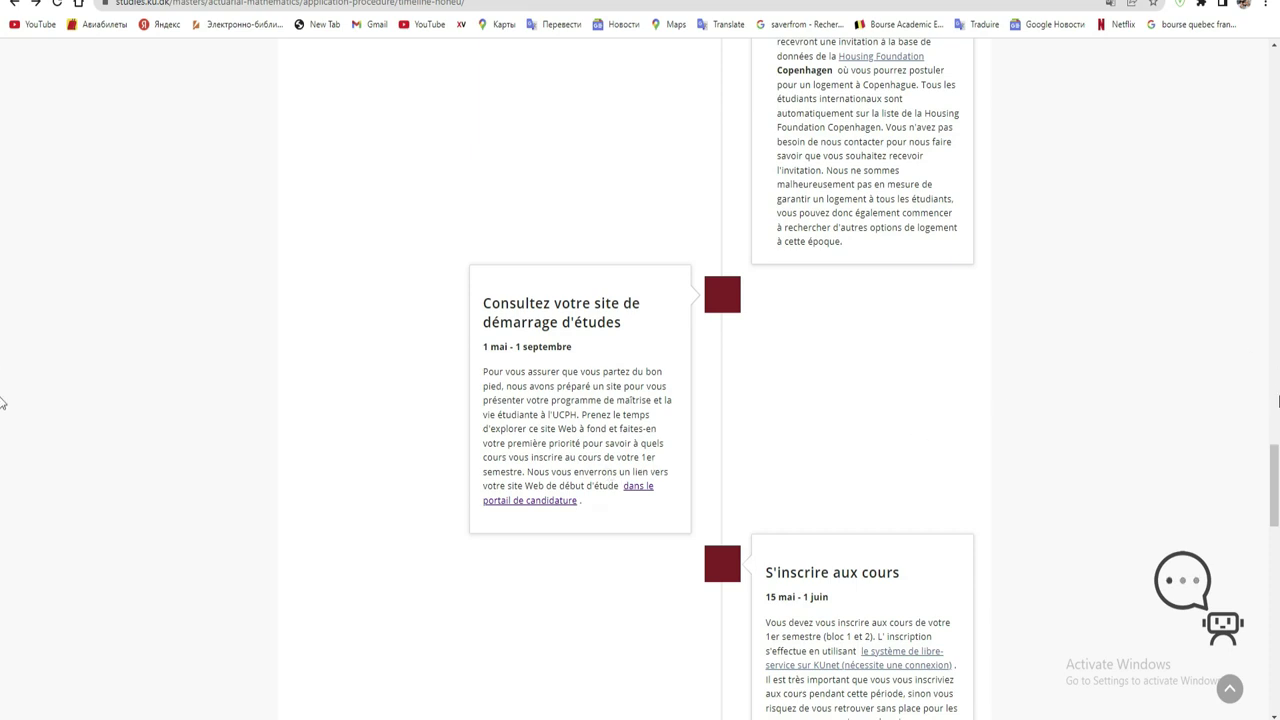
pyautogui.moveTo(1275, 461); pyautogui.dragTo(1275, 532)
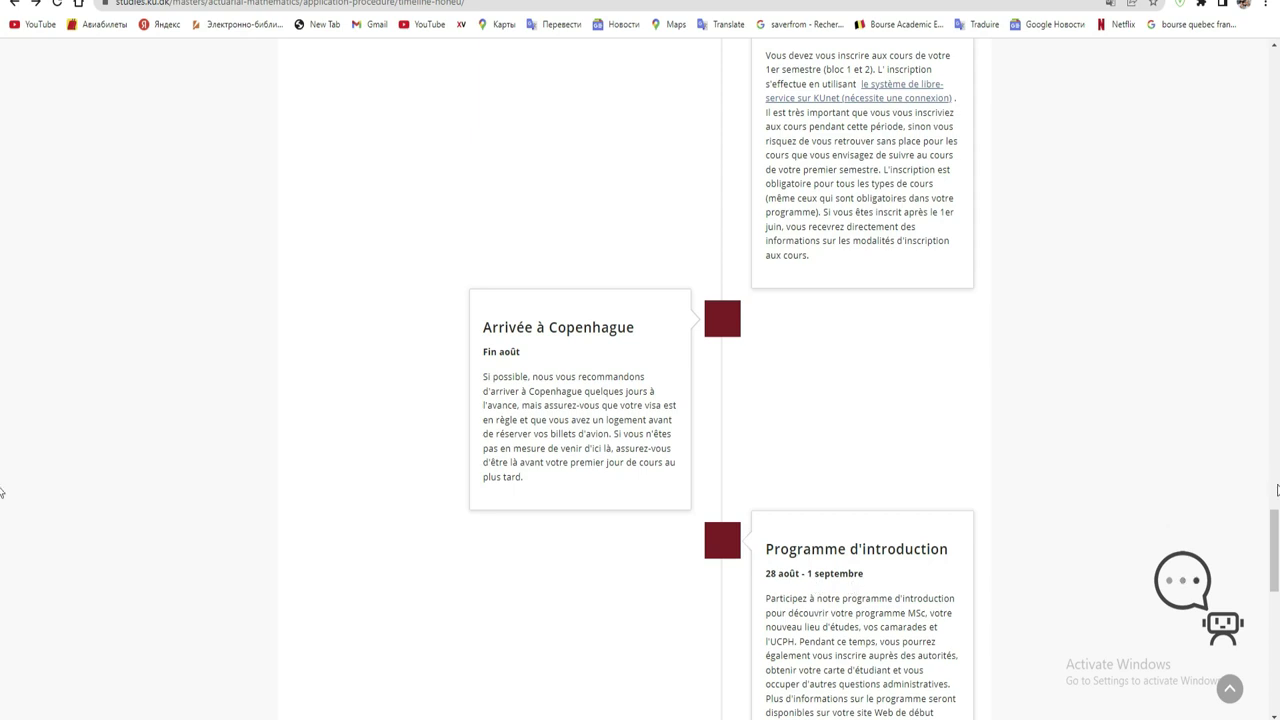
pyautogui.moveTo(1277, 555); pyautogui.dragTo(1276, 580)
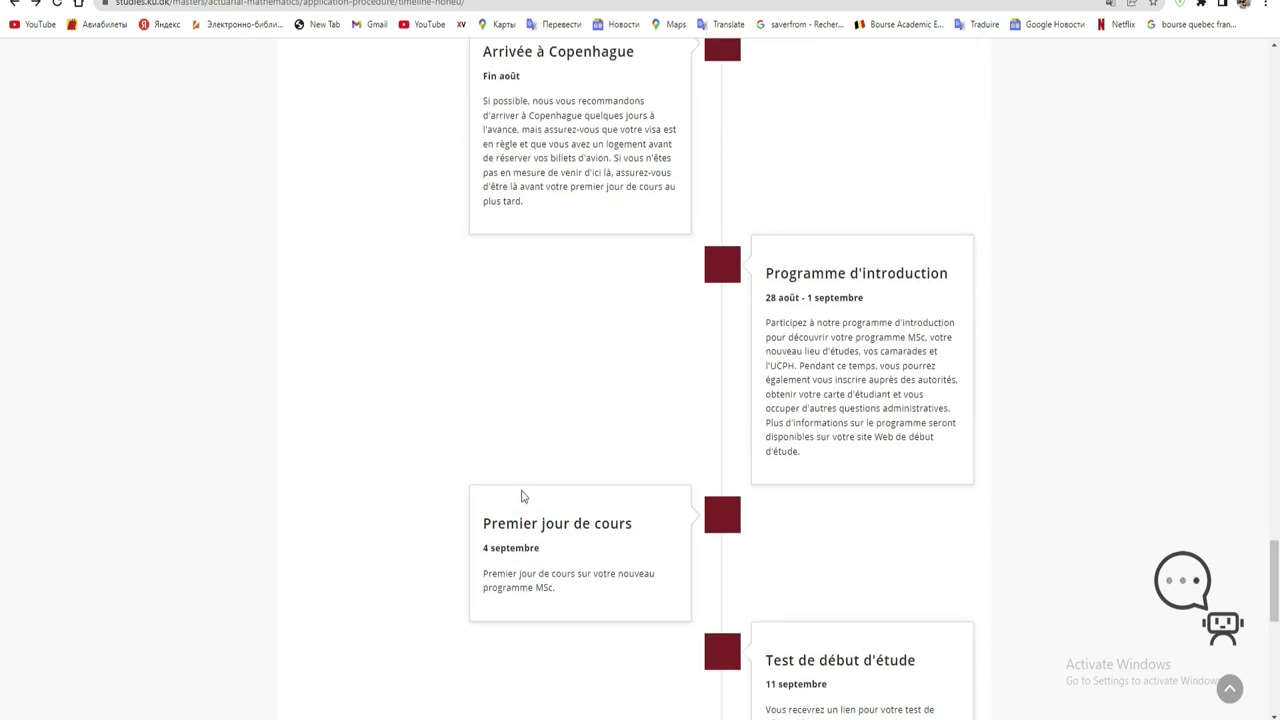
pyautogui.moveTo(544, 548); pyautogui.dragTo(478, 550)
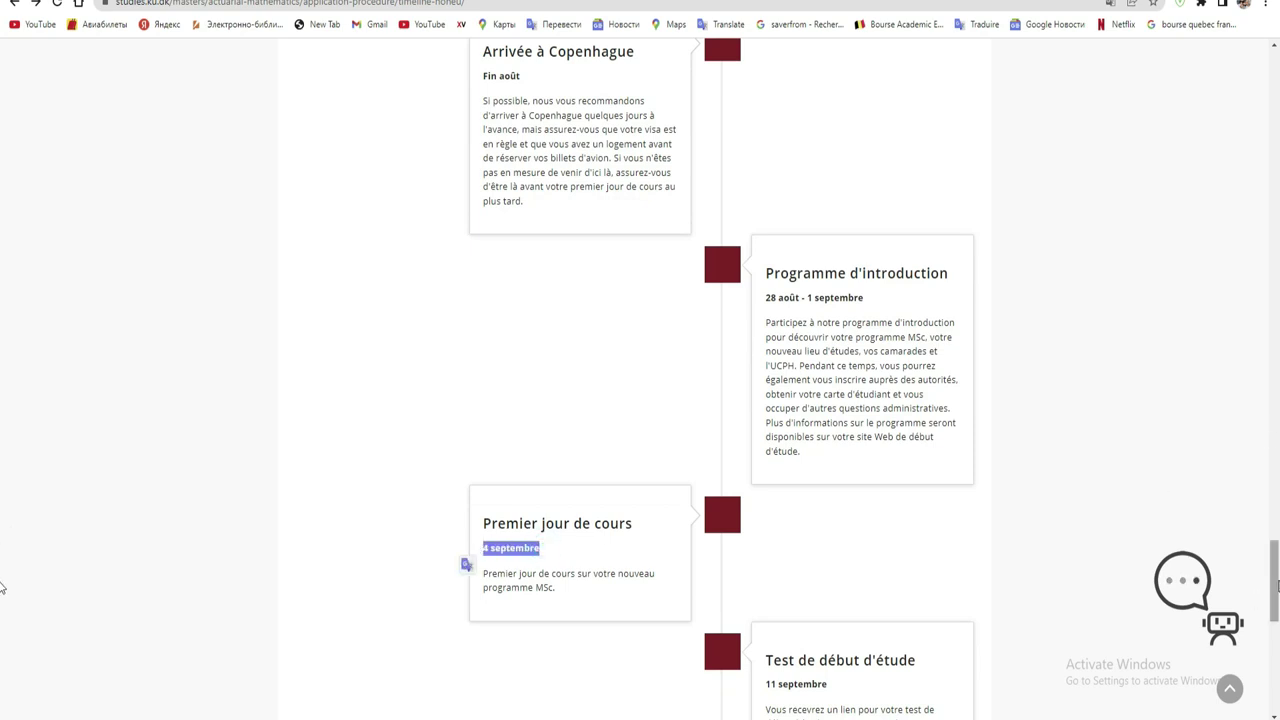
pyautogui.scroll(-3, 1277, 600)
pyautogui.moveTo(1276, 612); pyautogui.dragTo(1276, 147)
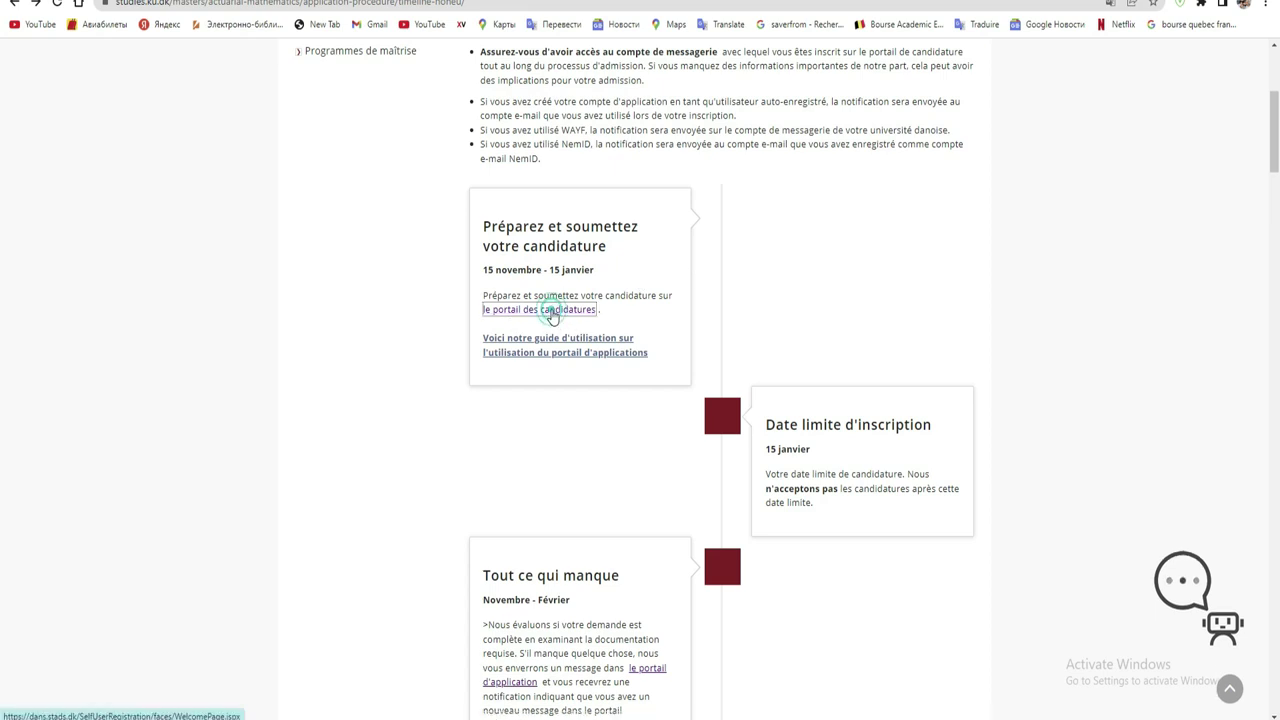
# - Follow the 'le portail des candidatures' link to the portal's AO0001 welcome page
pyautogui.click(552, 312)
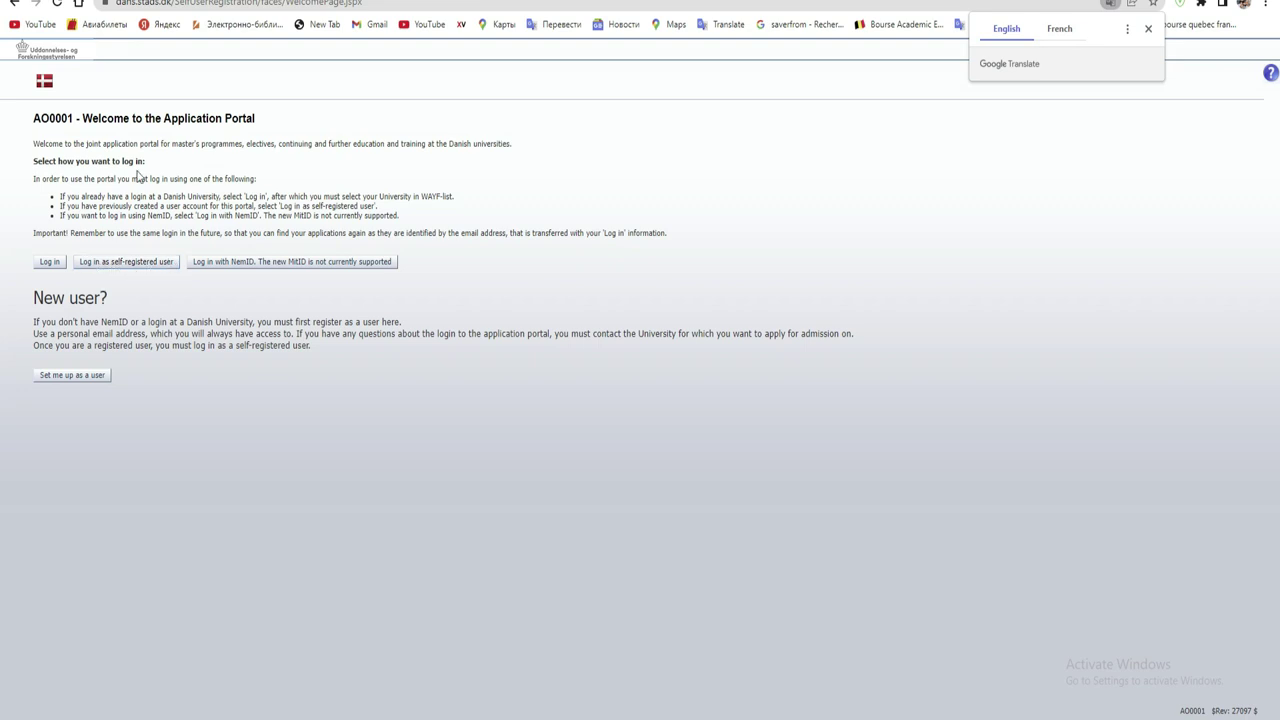
# - Translate the welcome page into French and open the new-user self-registration form
pyautogui.rightClick(582, 190)
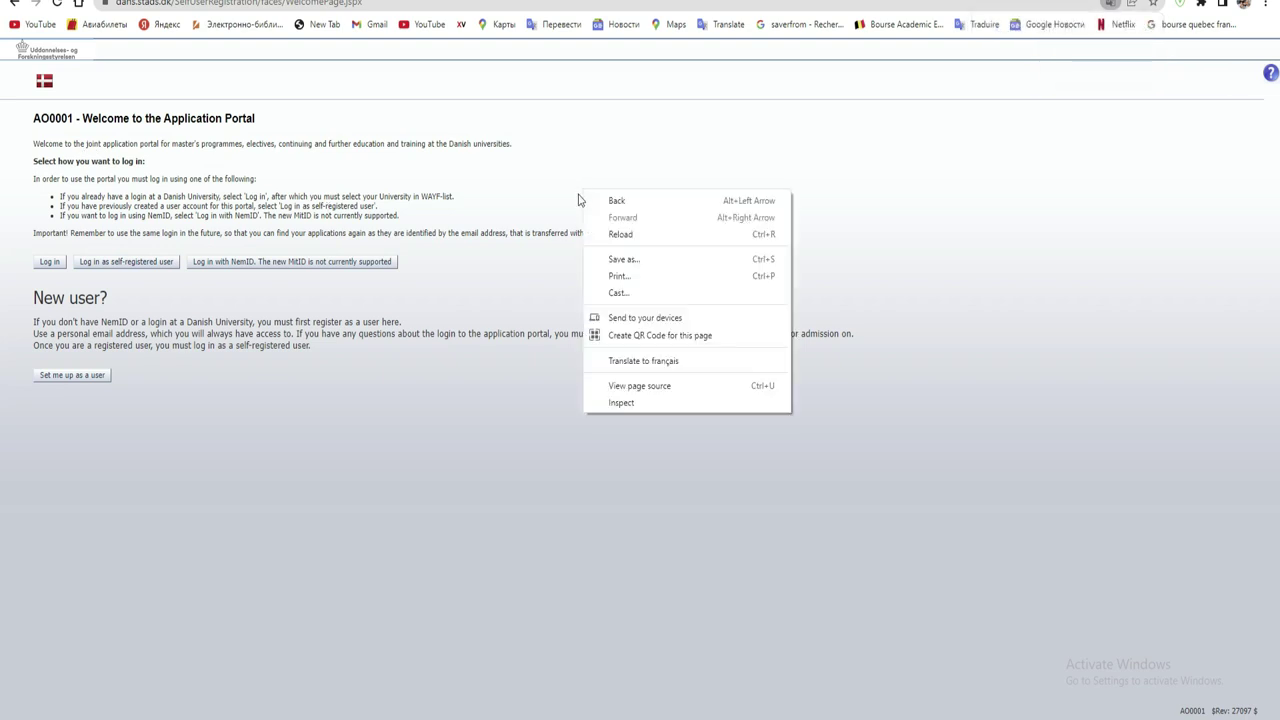
pyautogui.click(640, 360)
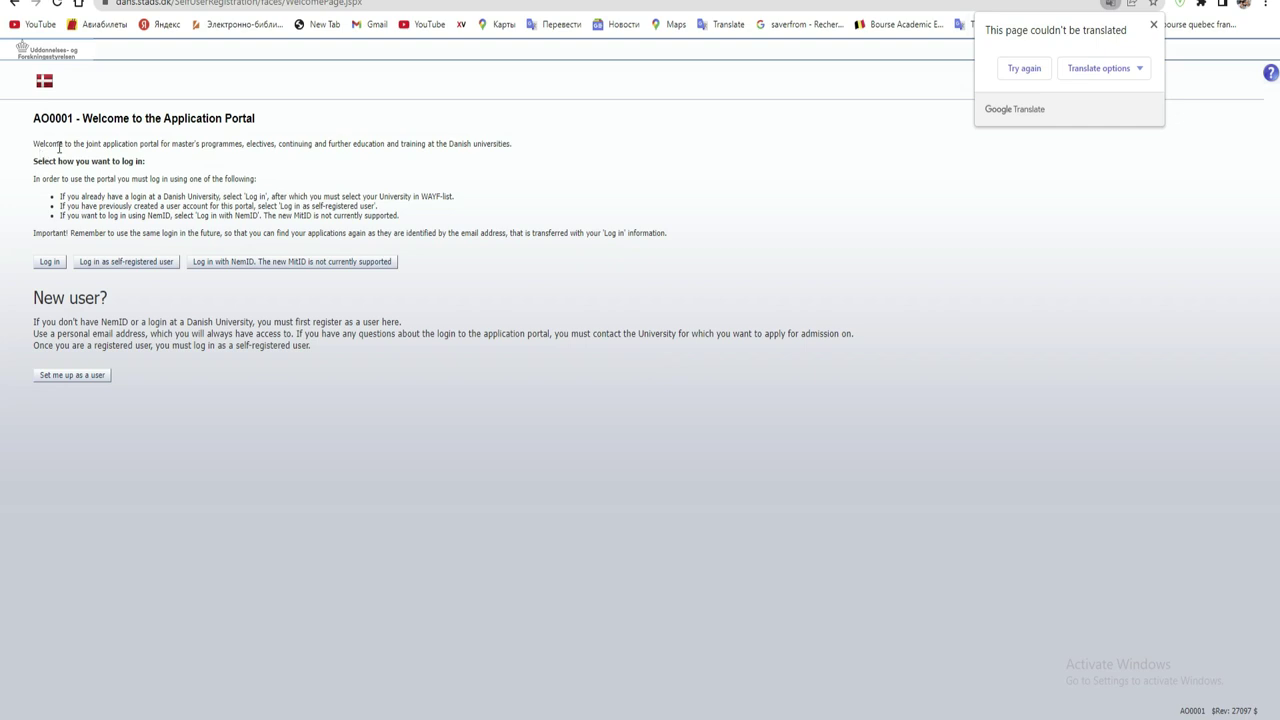
pyautogui.click(1022, 69)
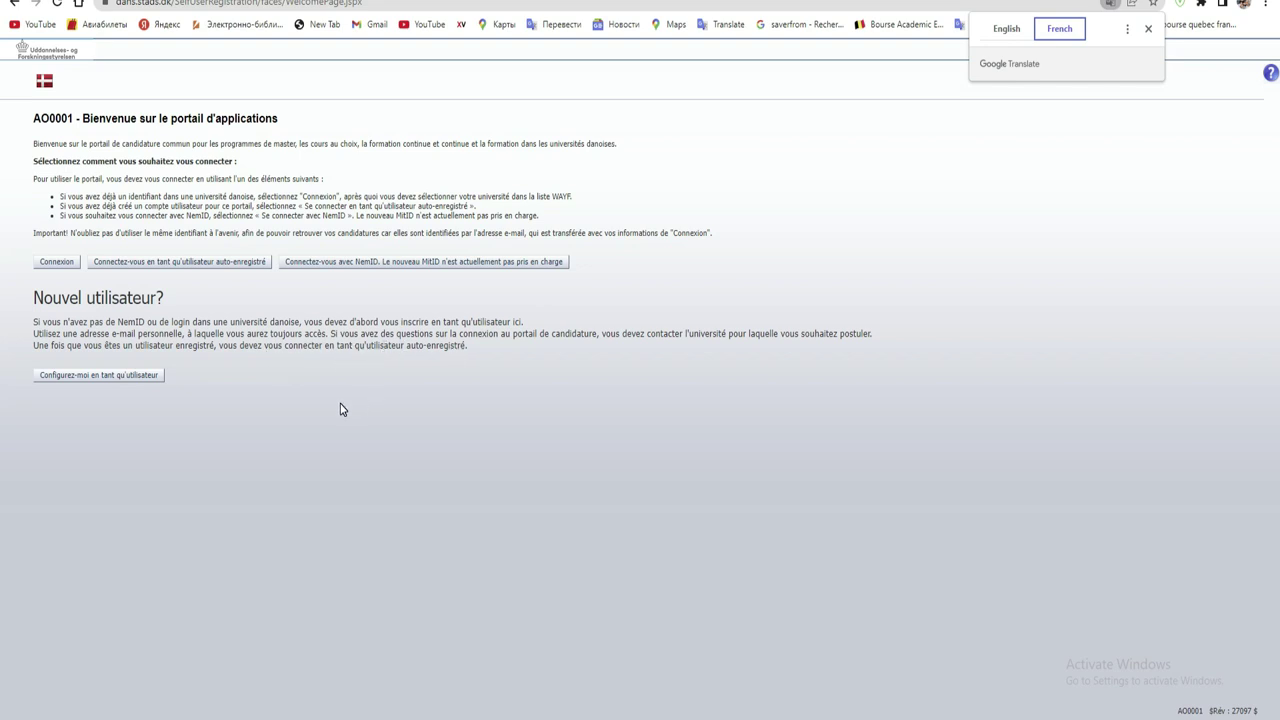
pyautogui.click(128, 375)
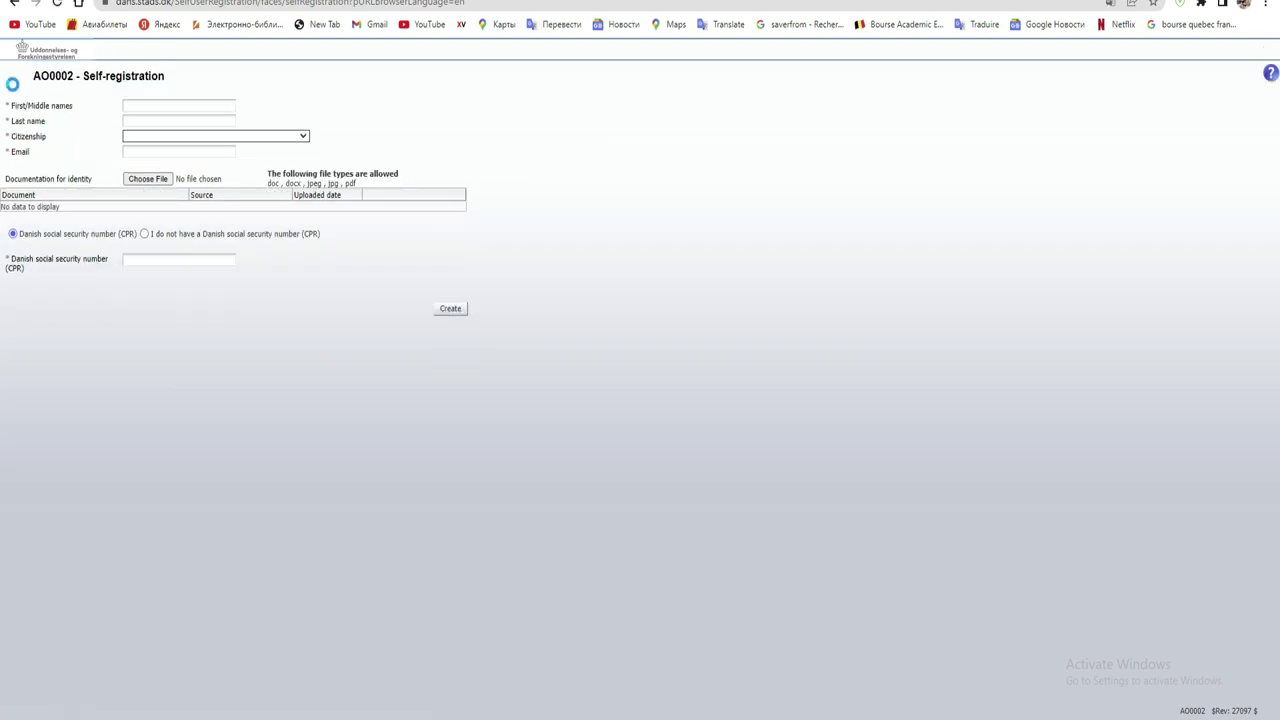
# - Enter the applicant's first and last name, Côte d'Ivoire (CI) citizenship and e-mail address
pyautogui.click(149, 105)
pyautogui.click(320, 105)
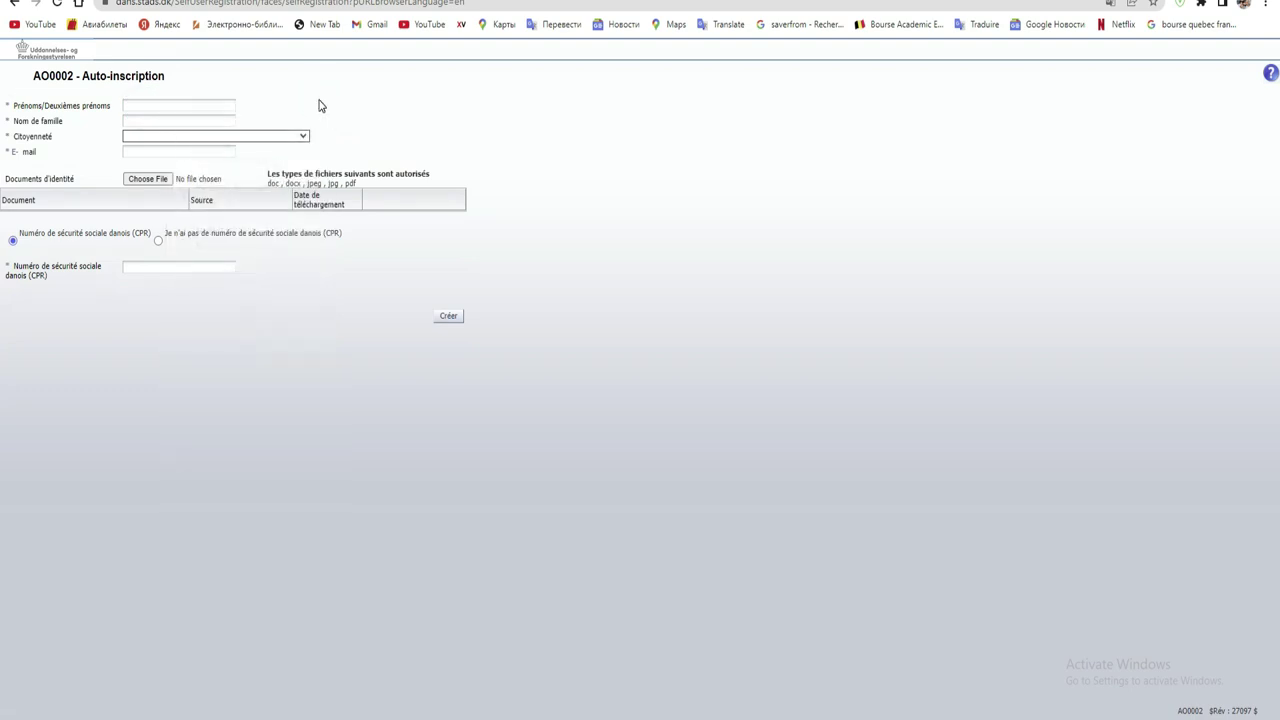
pyautogui.click(195, 104)
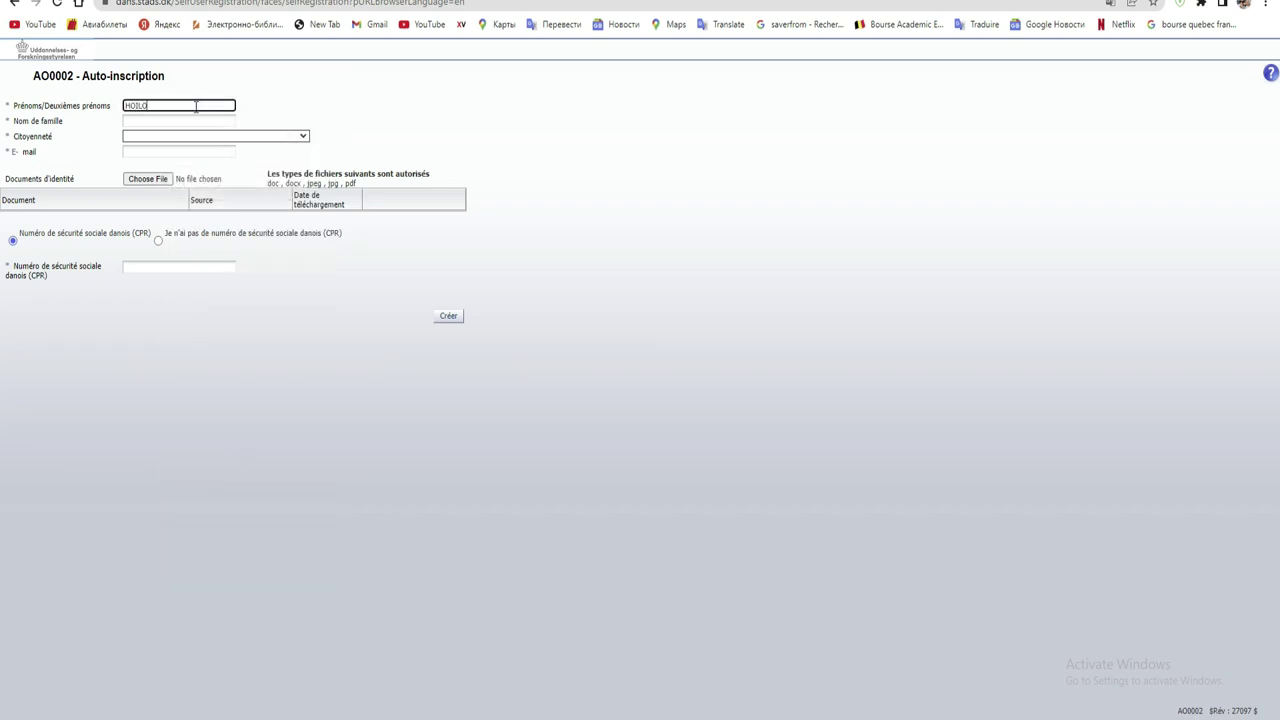
pyautogui.click(187, 120)
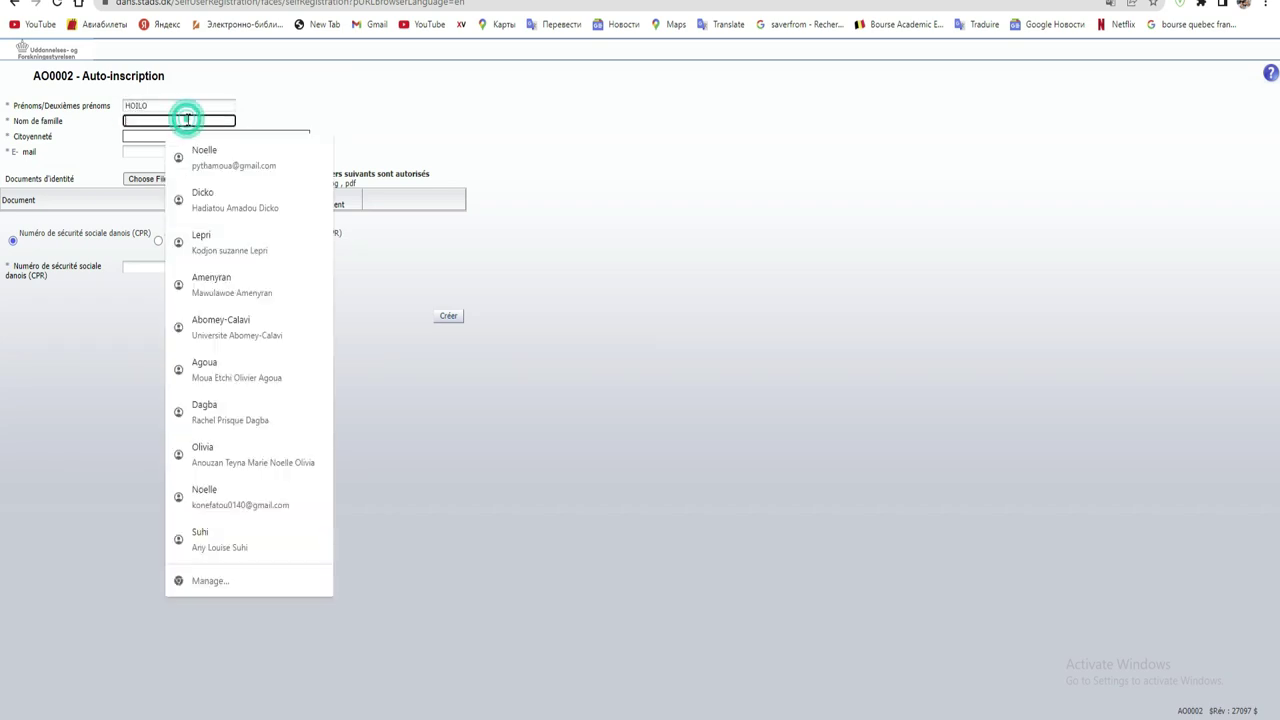
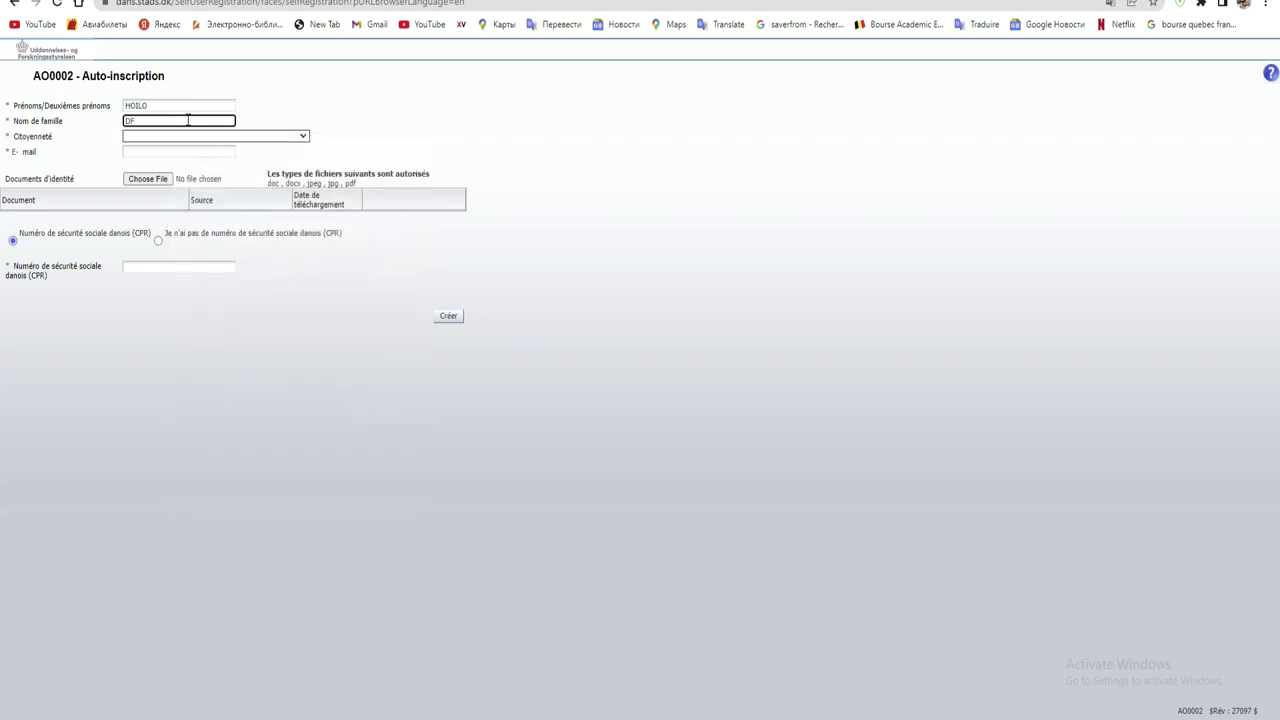
pyautogui.click(166, 141)
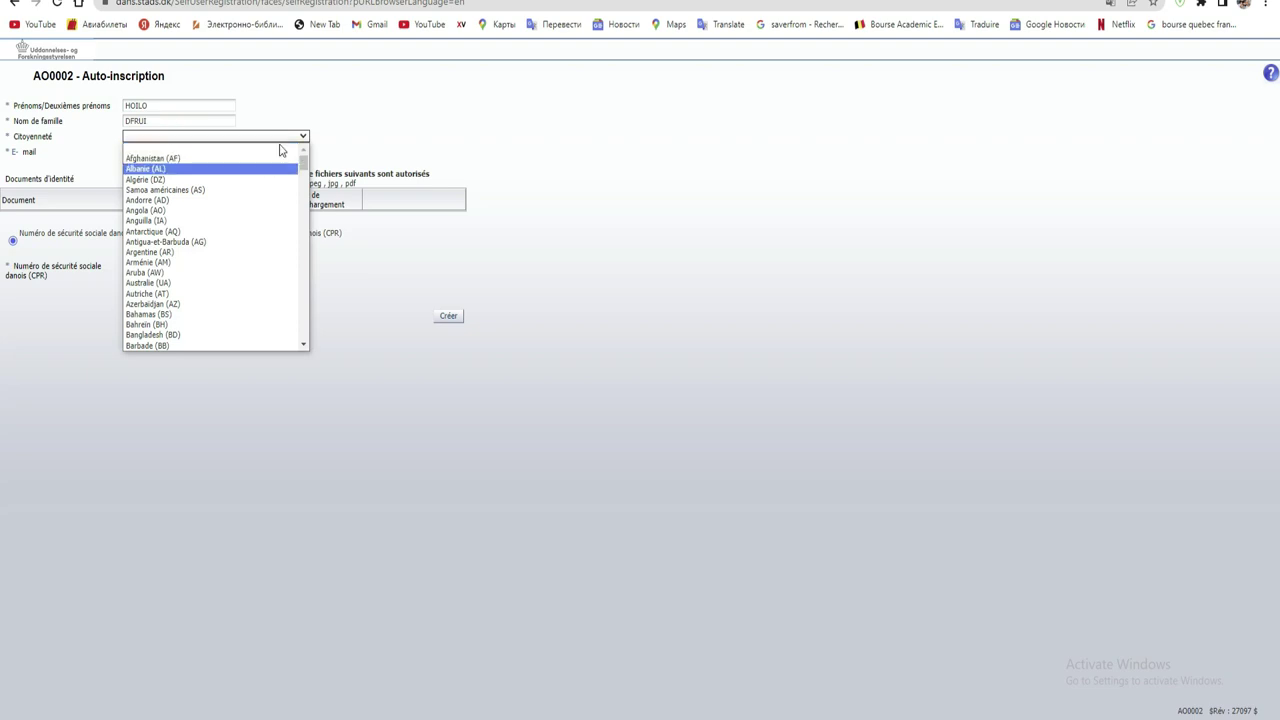
pyautogui.moveTo(300, 157); pyautogui.dragTo(299, 200)
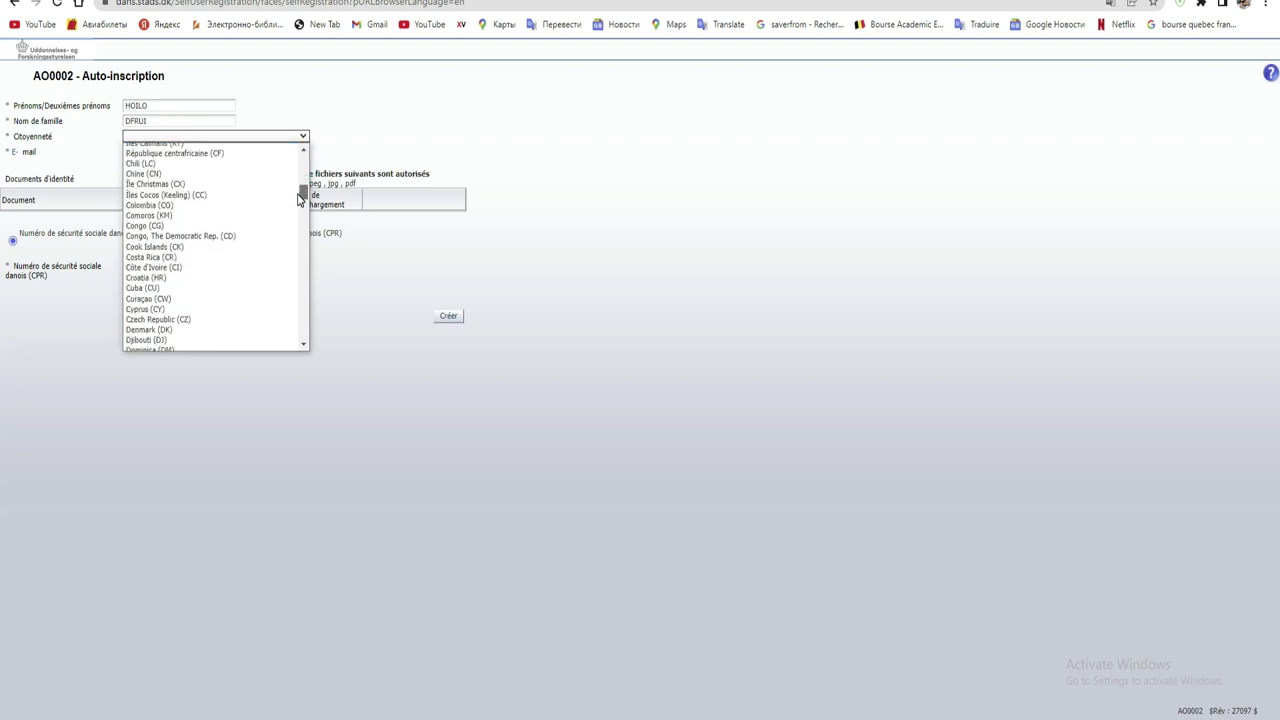
pyautogui.click(212, 266)
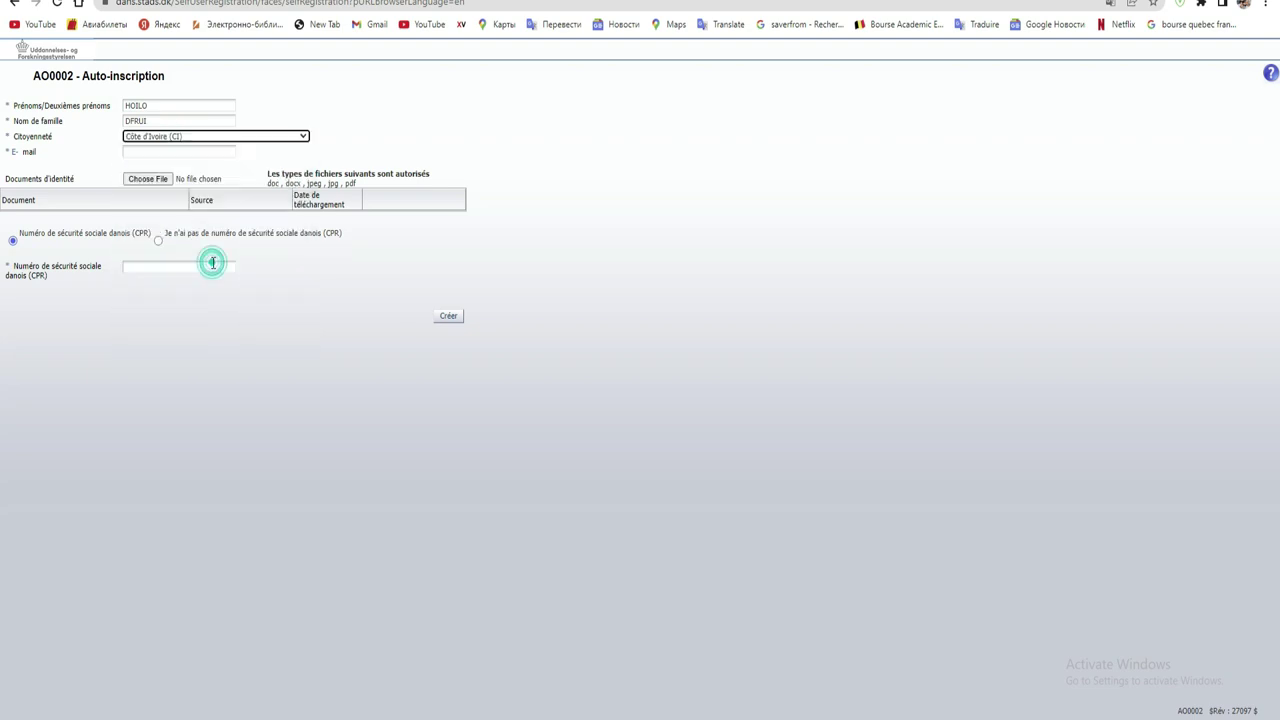
pyautogui.click(160, 152)
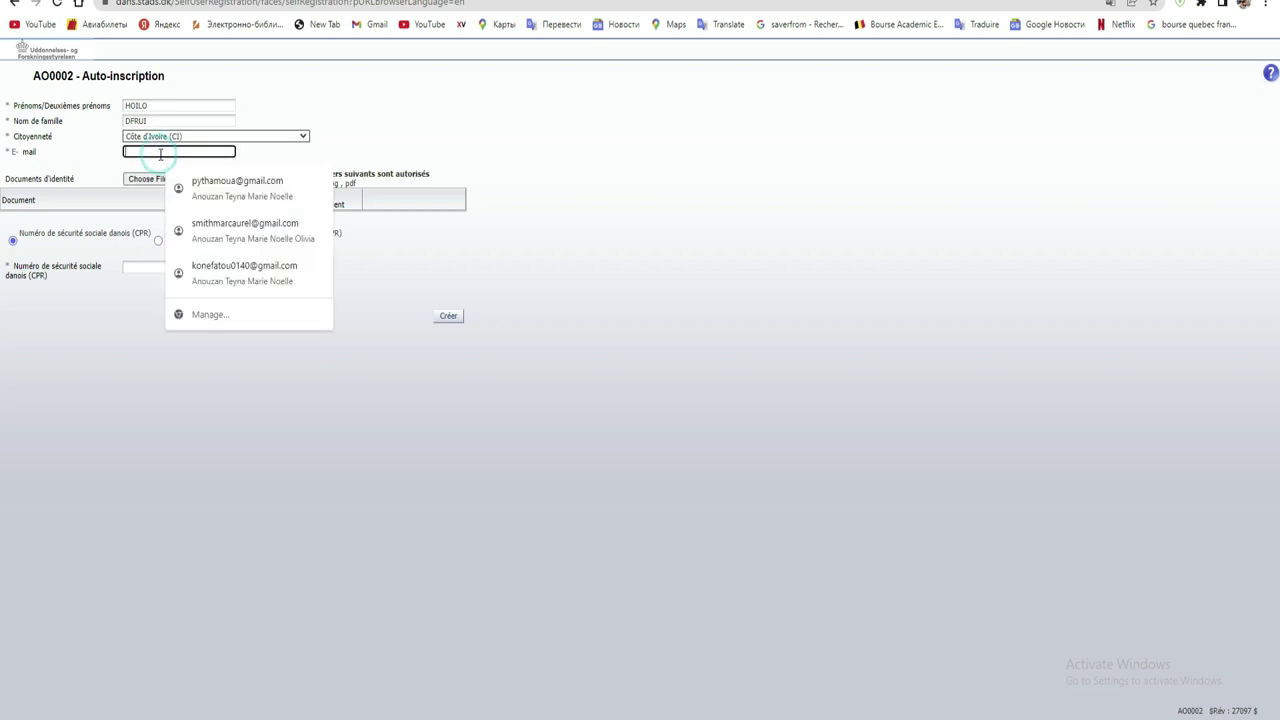
pyautogui.write('MON')
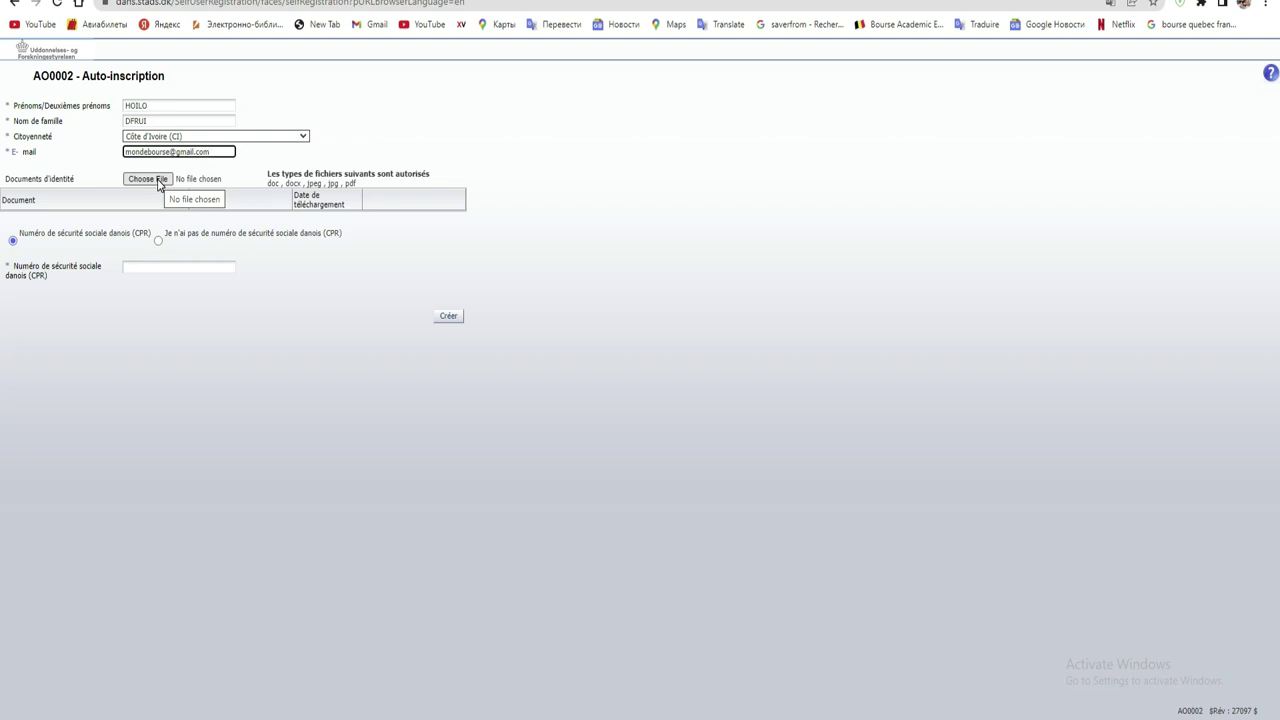
# - Upload 'Motivation letter' from Documents as the identity documentation file
pyautogui.click(157, 184)
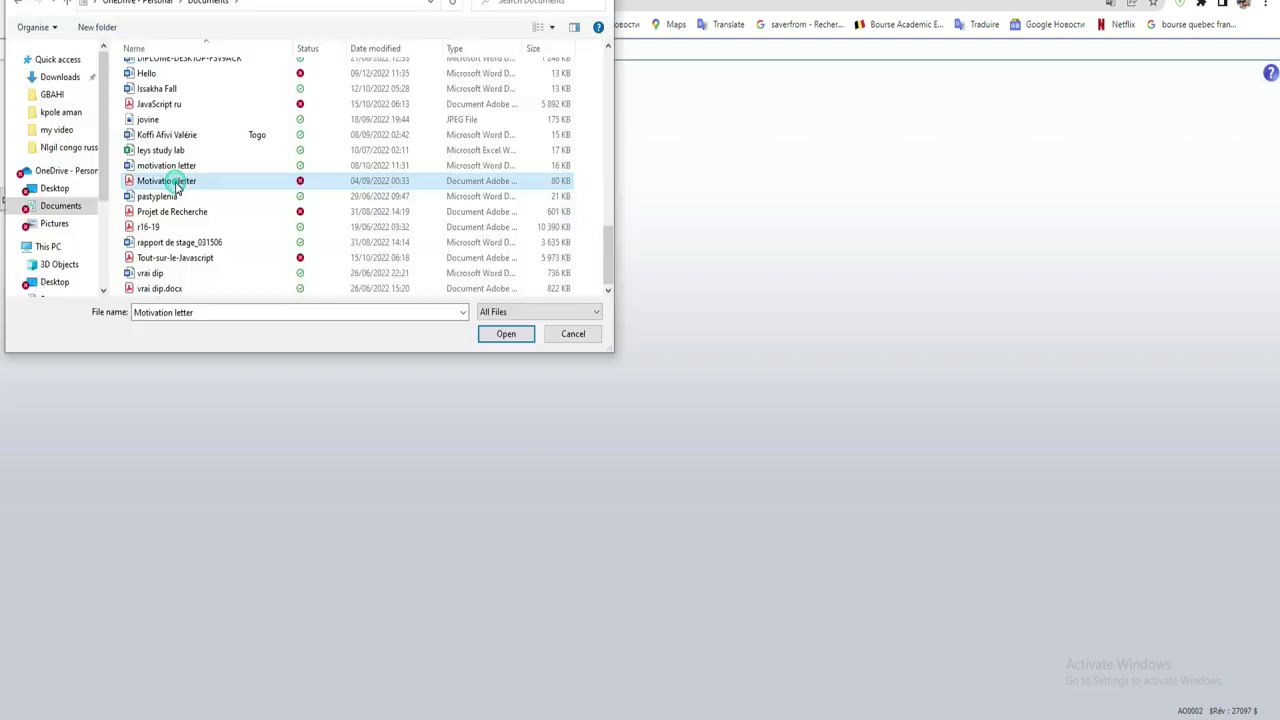
pyautogui.doubleClick(174, 180)
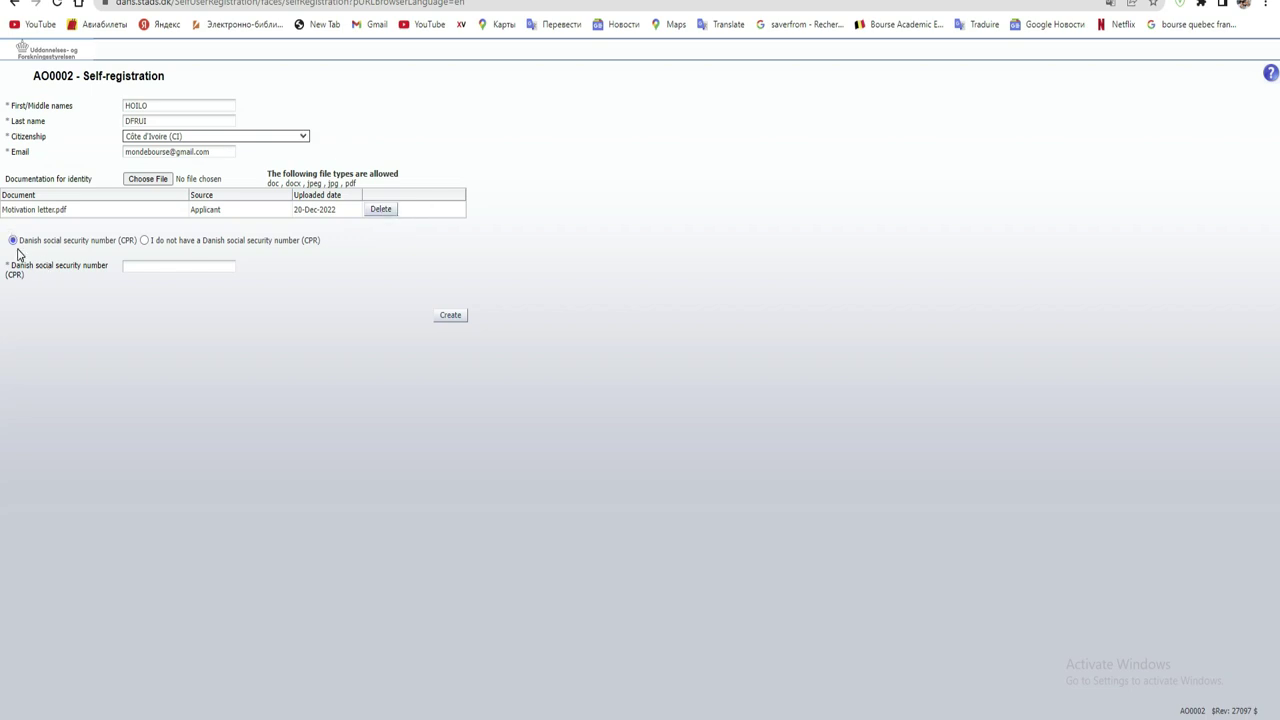
# - Declare no Danish CPR number and set the date of birth to 7 March 2000
pyautogui.click(144, 241)
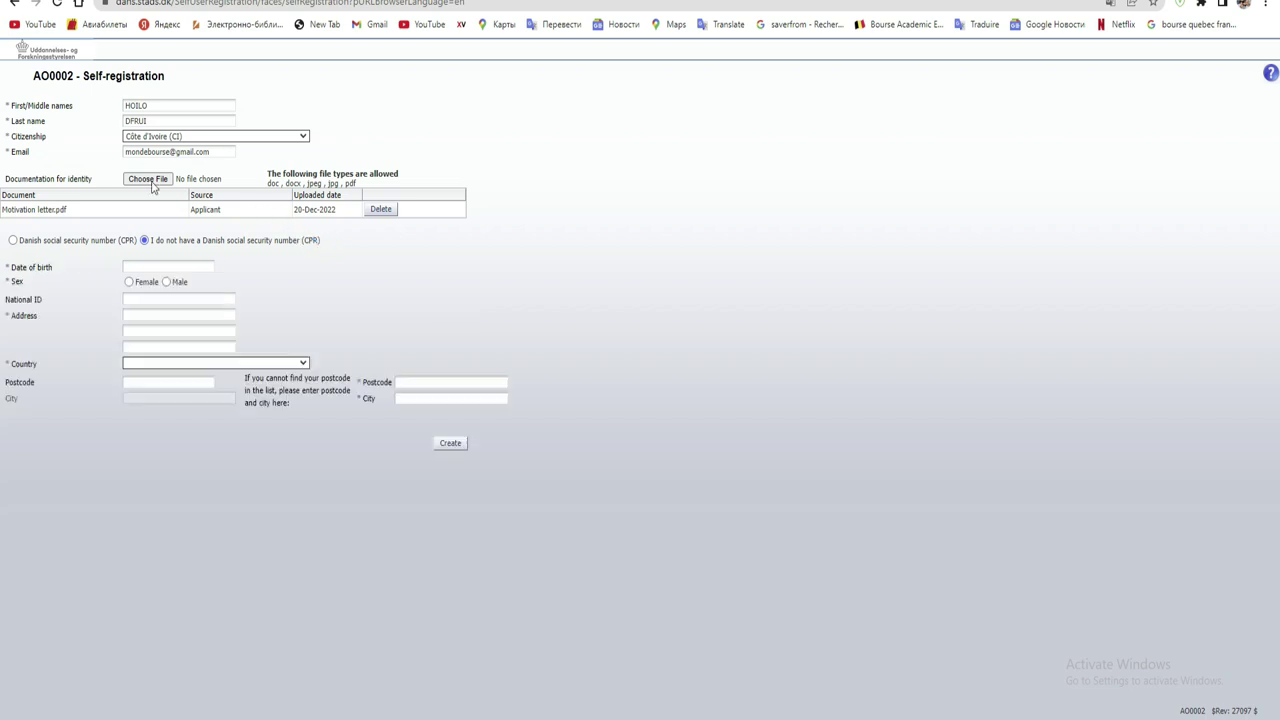
pyautogui.click(182, 266)
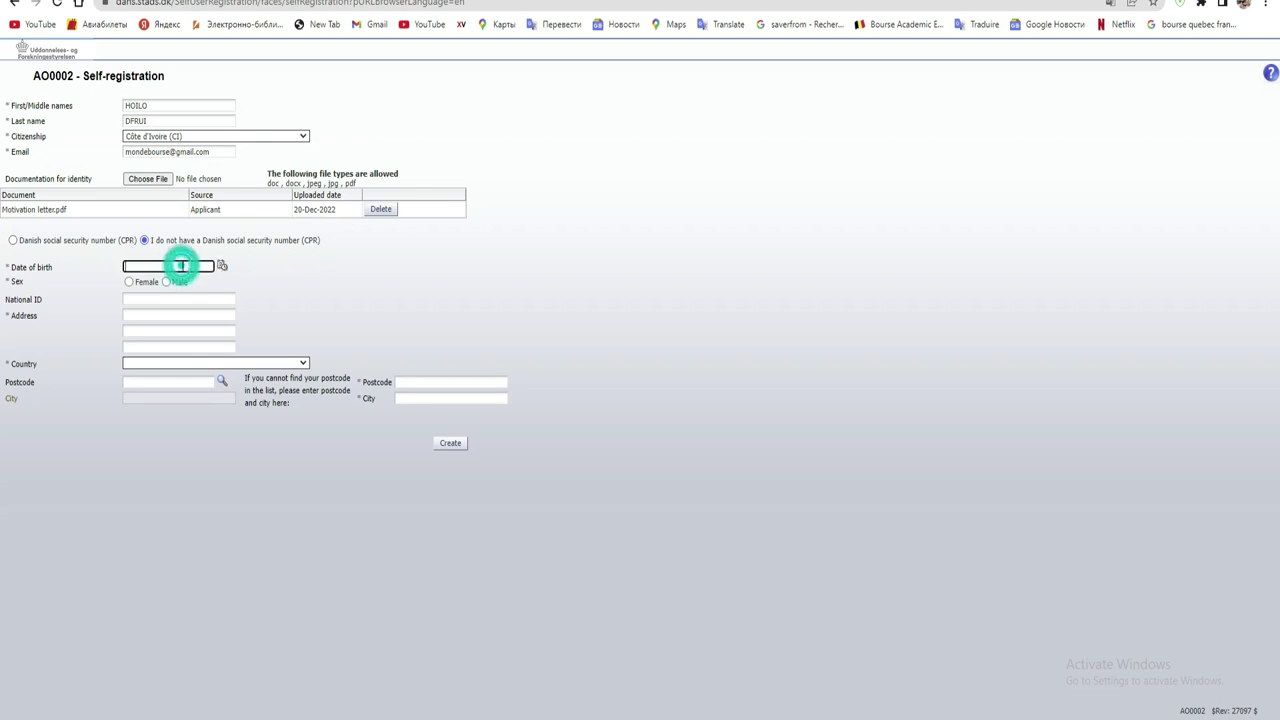
pyautogui.click(221, 267)
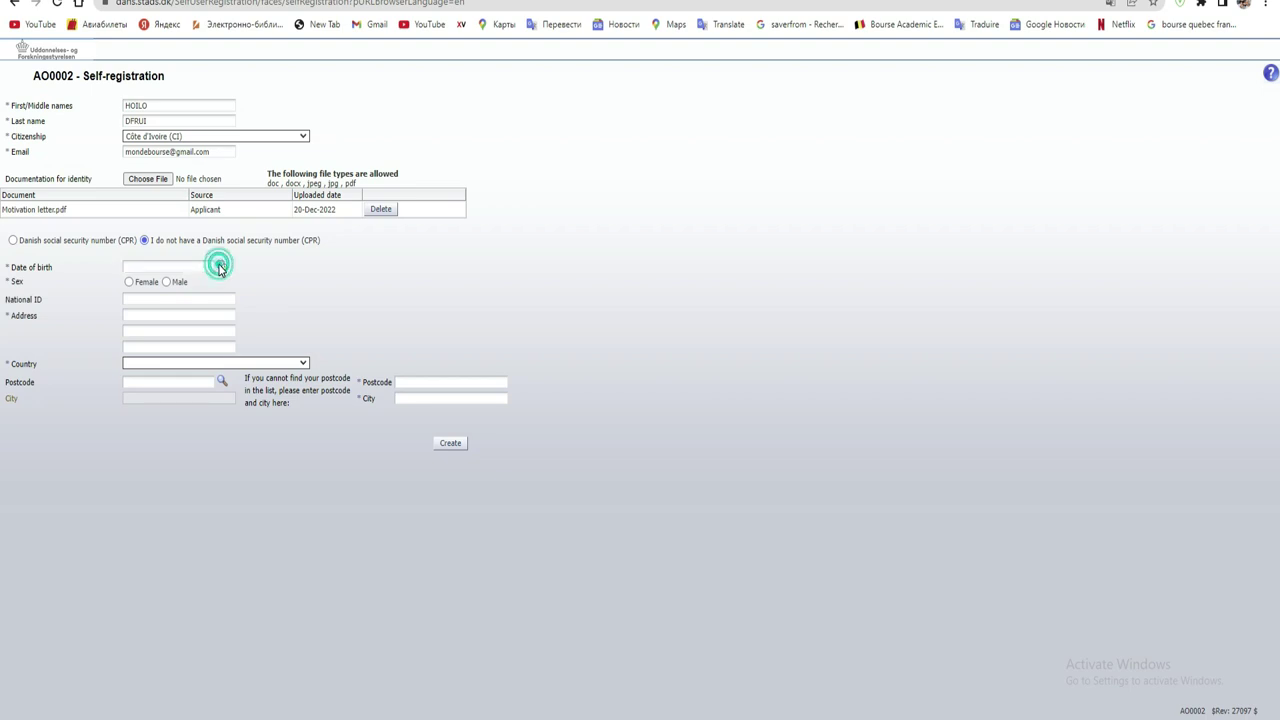
pyautogui.click(274, 289)
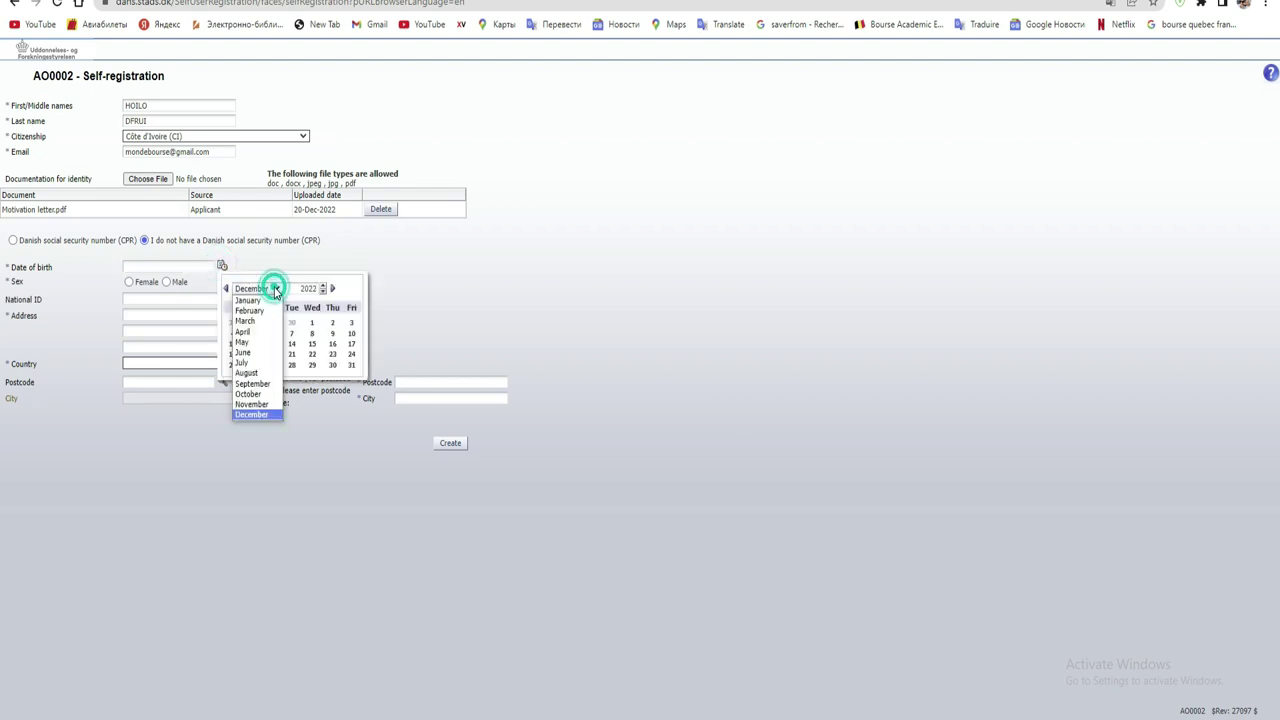
pyautogui.click(264, 321)
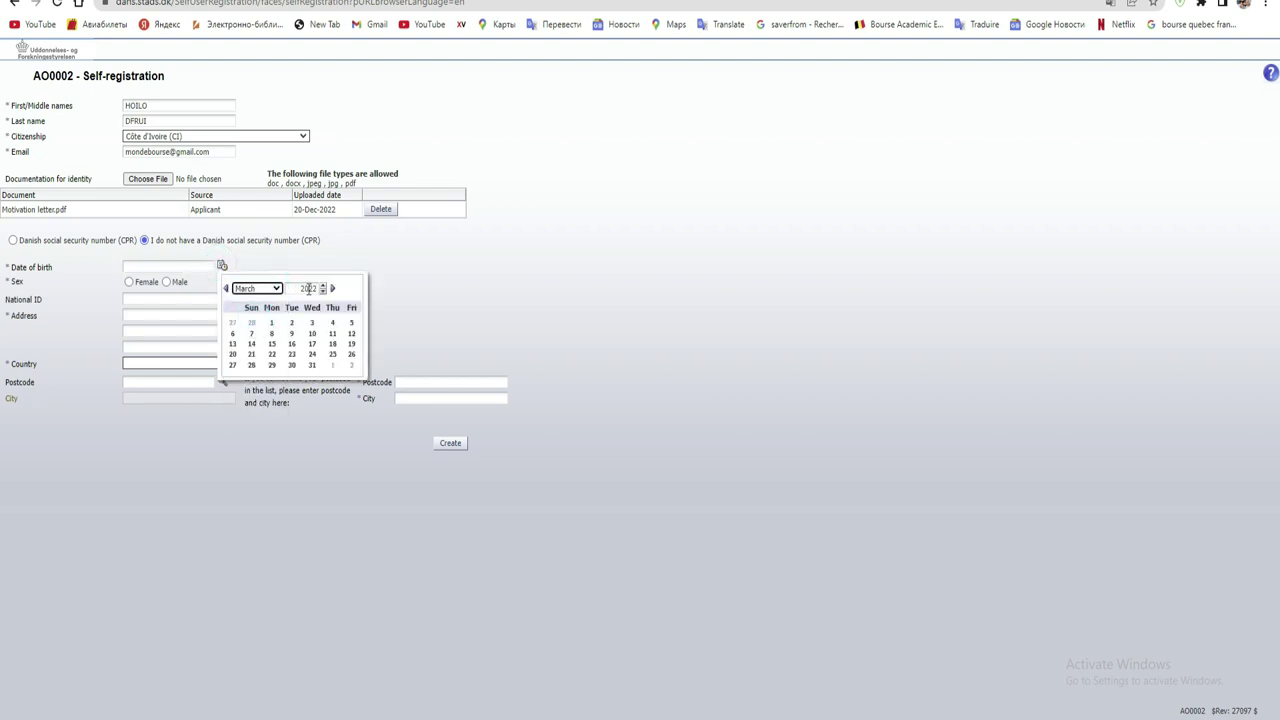
pyautogui.click(310, 288)
pyautogui.doubleClick(311, 288)
pyautogui.click(311, 288)
pyautogui.press('Return')
pyautogui.click(272, 336)
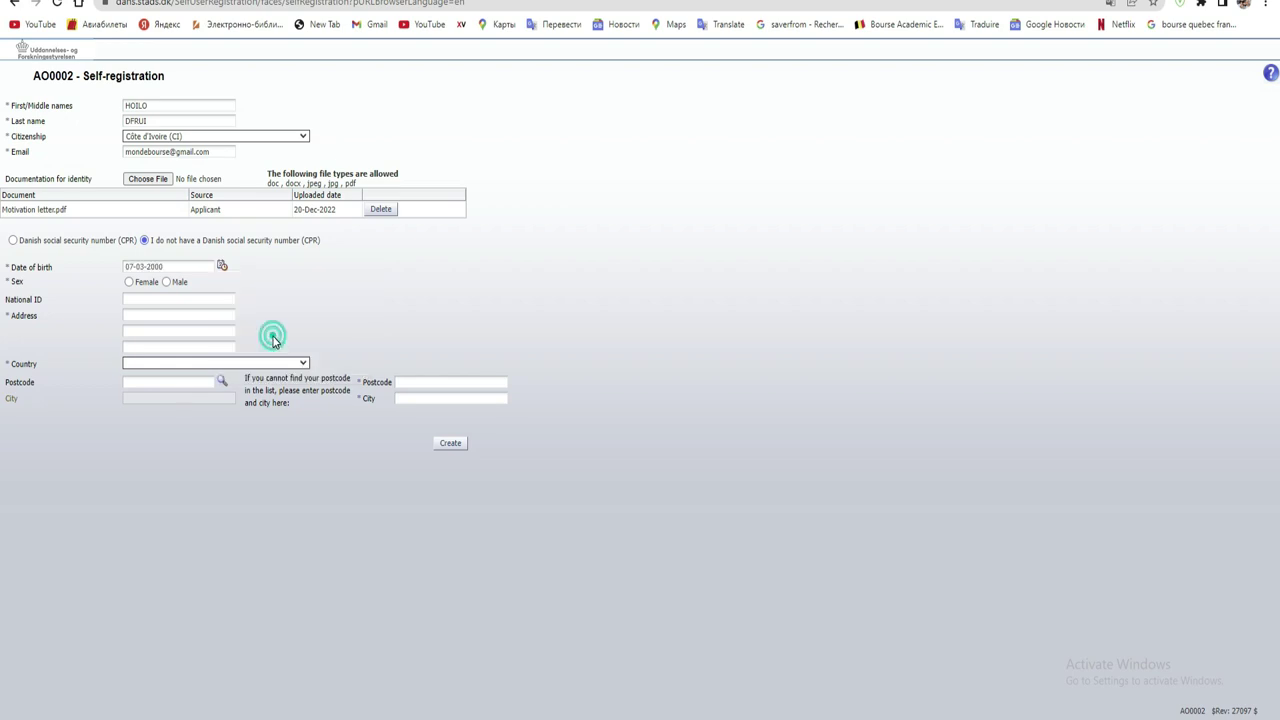
# - Mark the applicant's sex as Male and enter the street address in the first address line
pyautogui.click(166, 282)
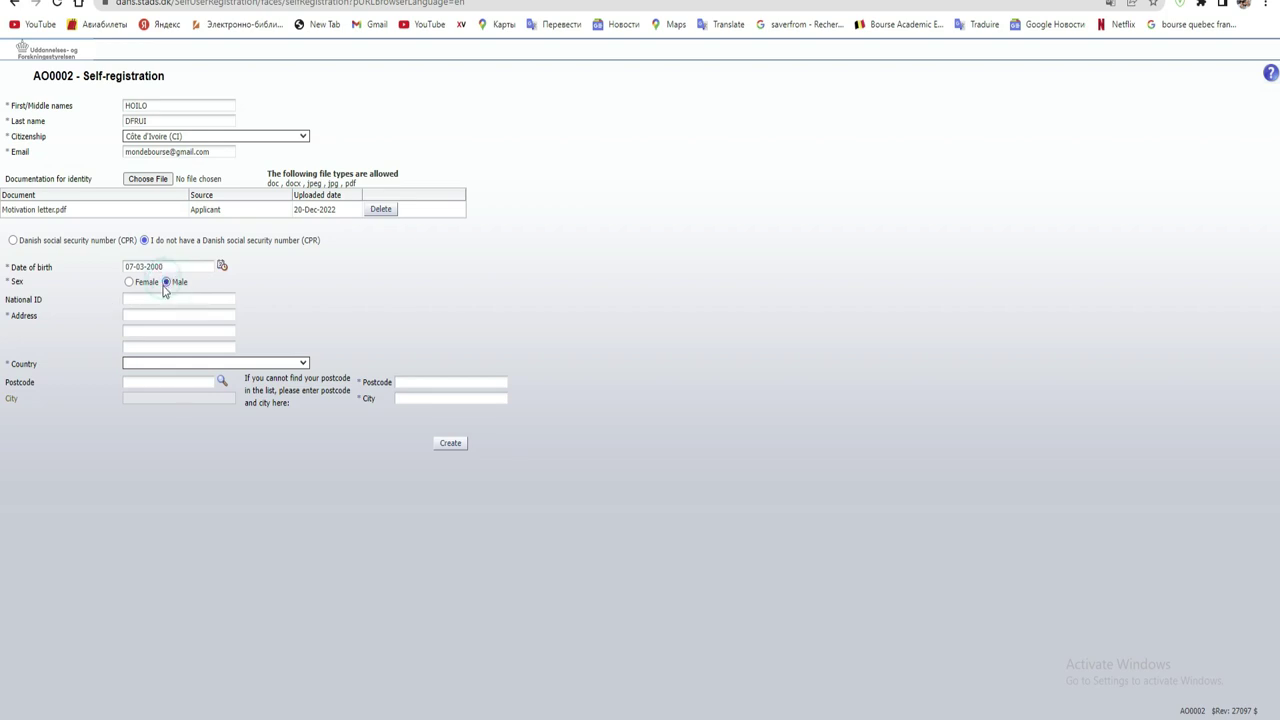
pyautogui.click(166, 299)
pyautogui.click(171, 315)
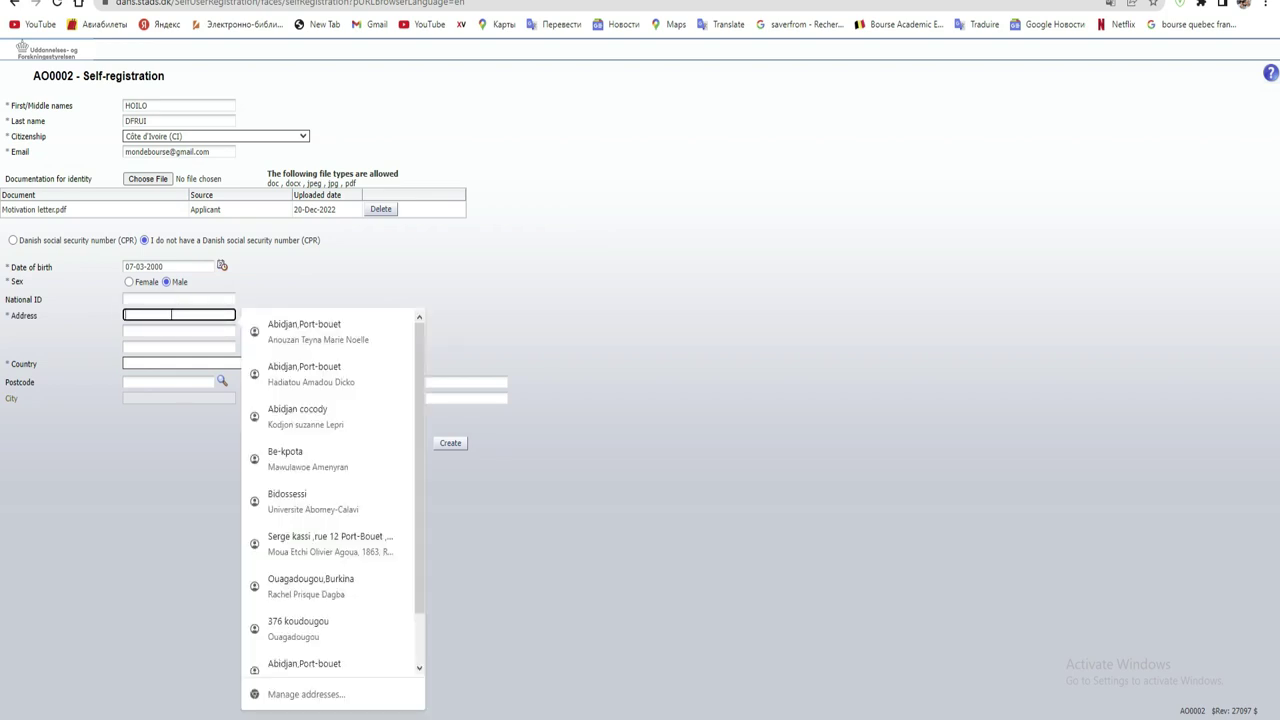
pyautogui.write('ab')
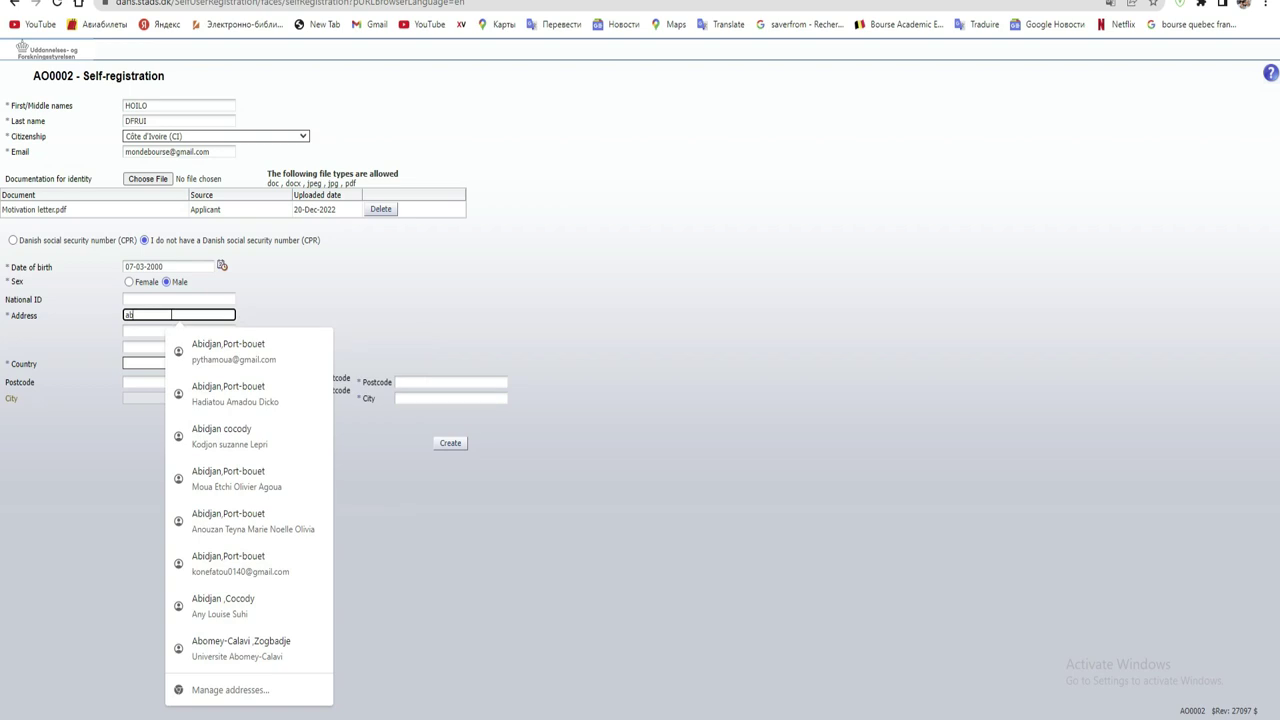
pyautogui.write('idja')
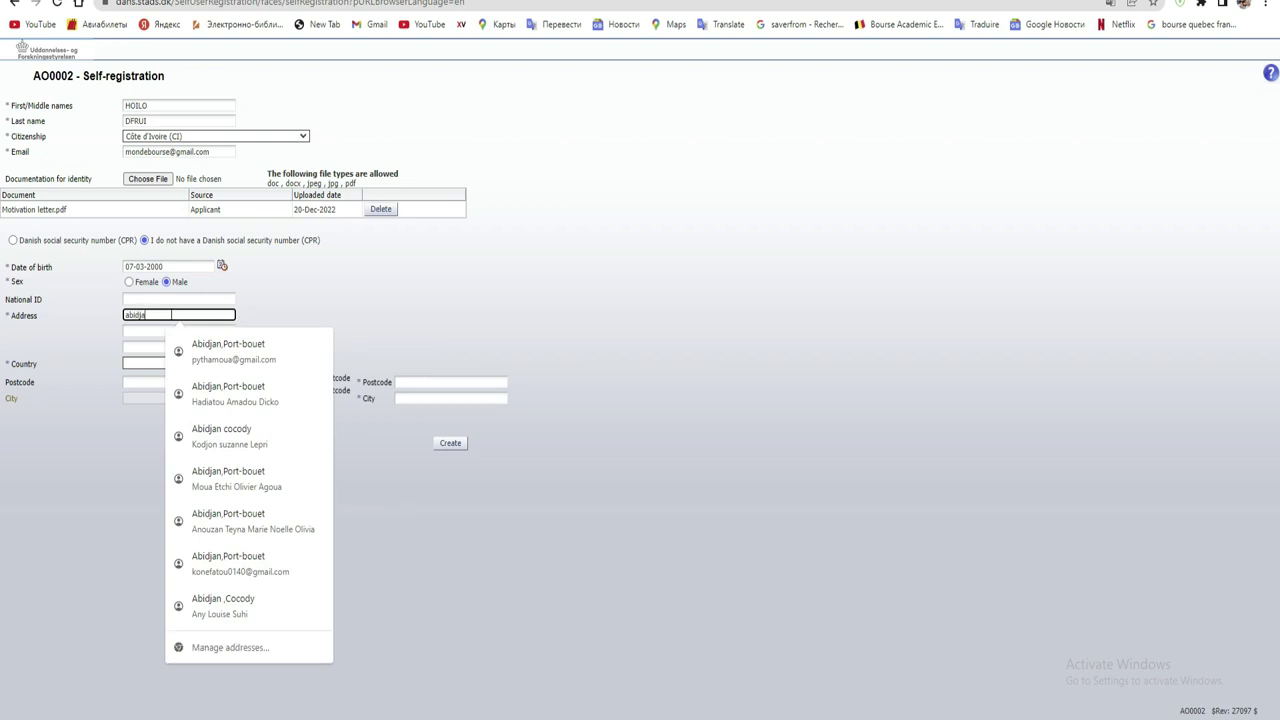
pyautogui.write('n ,cocody')
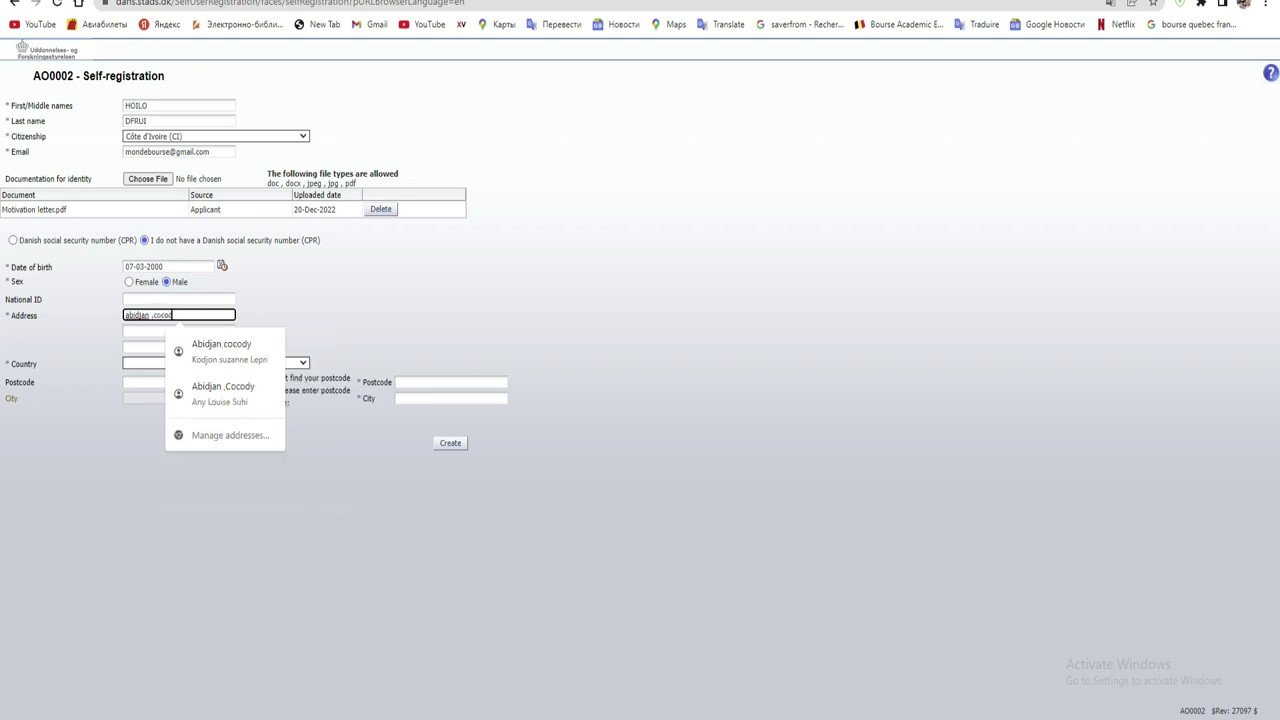
# - Choose Côte d'Ivoire (CI) as the address country
pyautogui.click(131, 347)
pyautogui.click(127, 364)
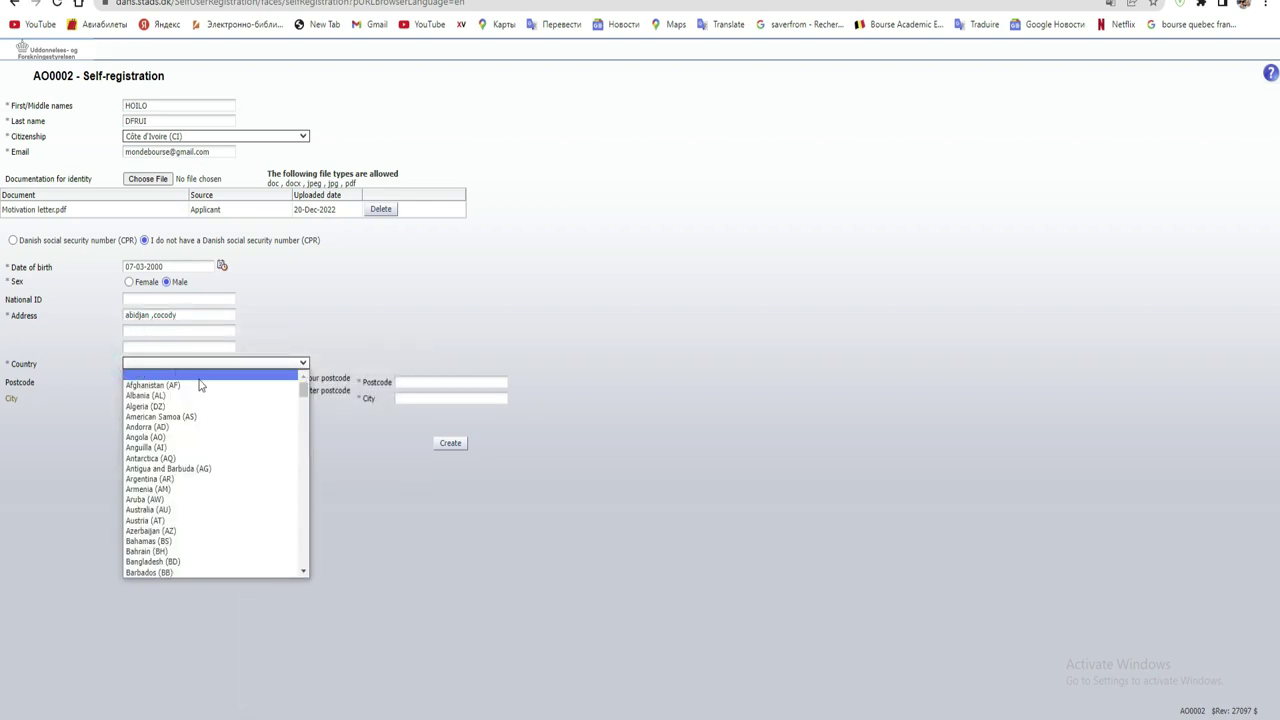
pyautogui.moveTo(307, 390); pyautogui.dragTo(290, 424)
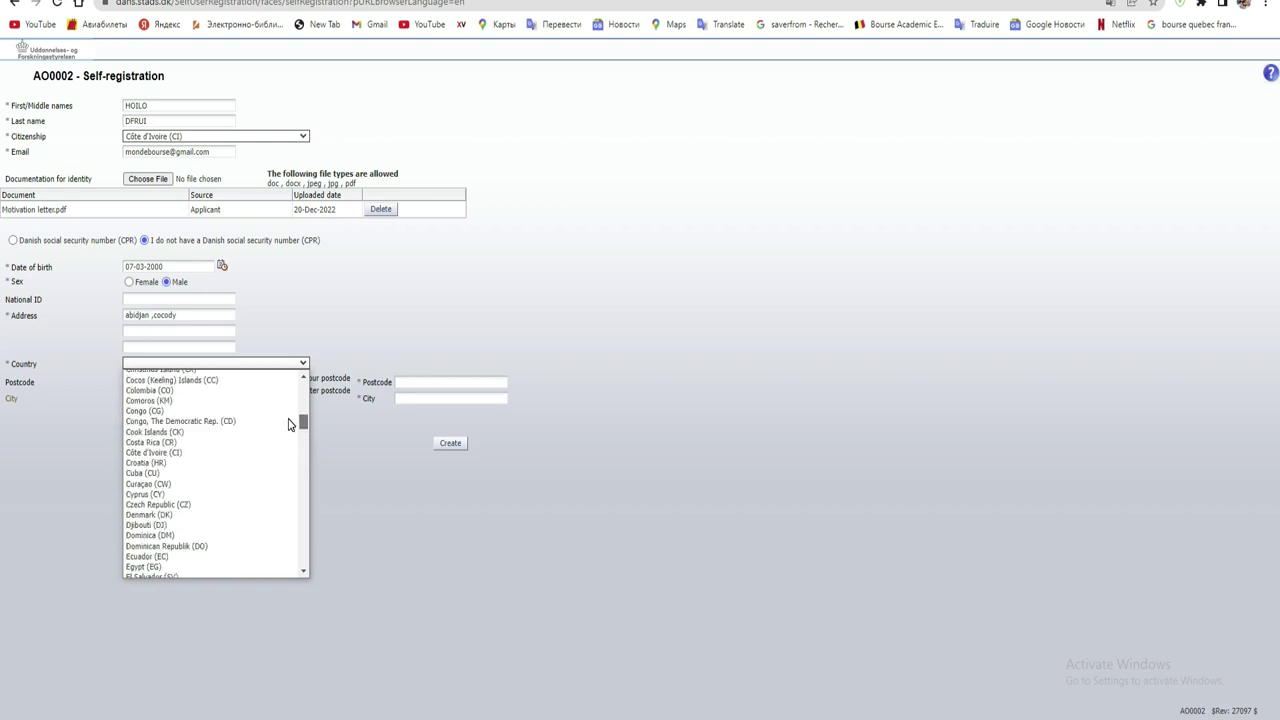
pyautogui.click(232, 452)
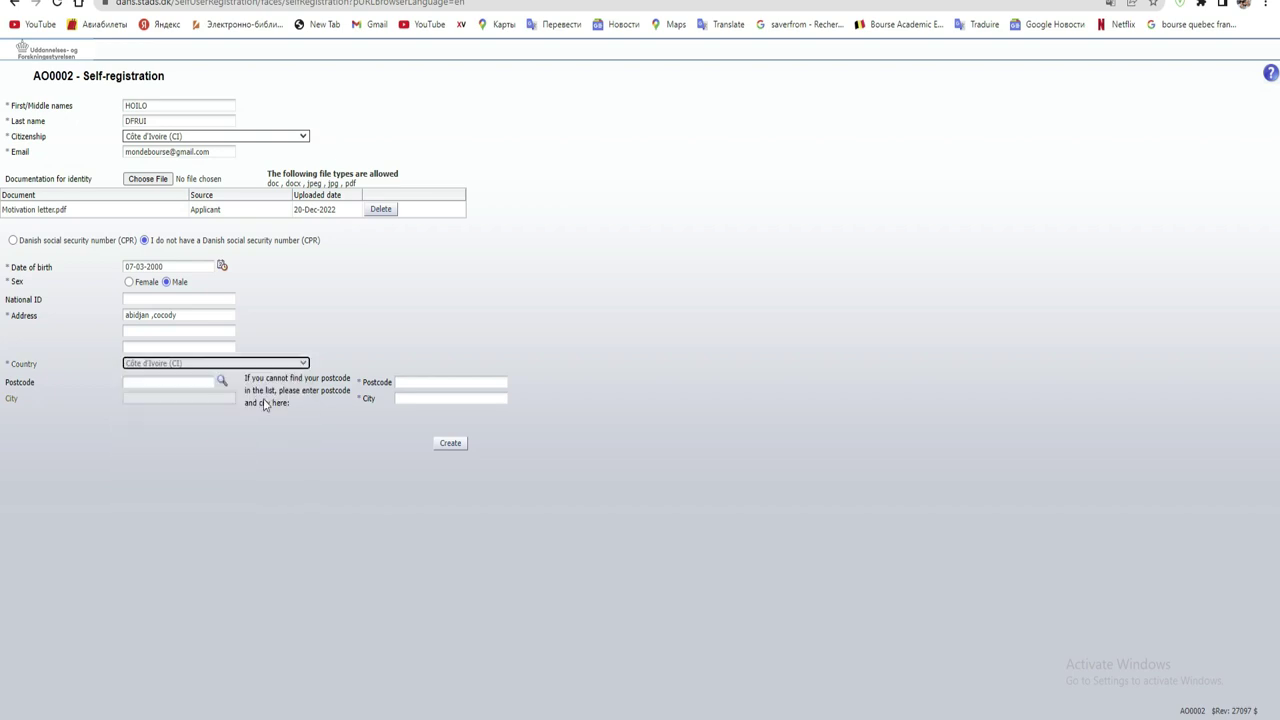
# - Try lookup postcode 0000, then clear it after the Invalid value error
pyautogui.click(178, 384)
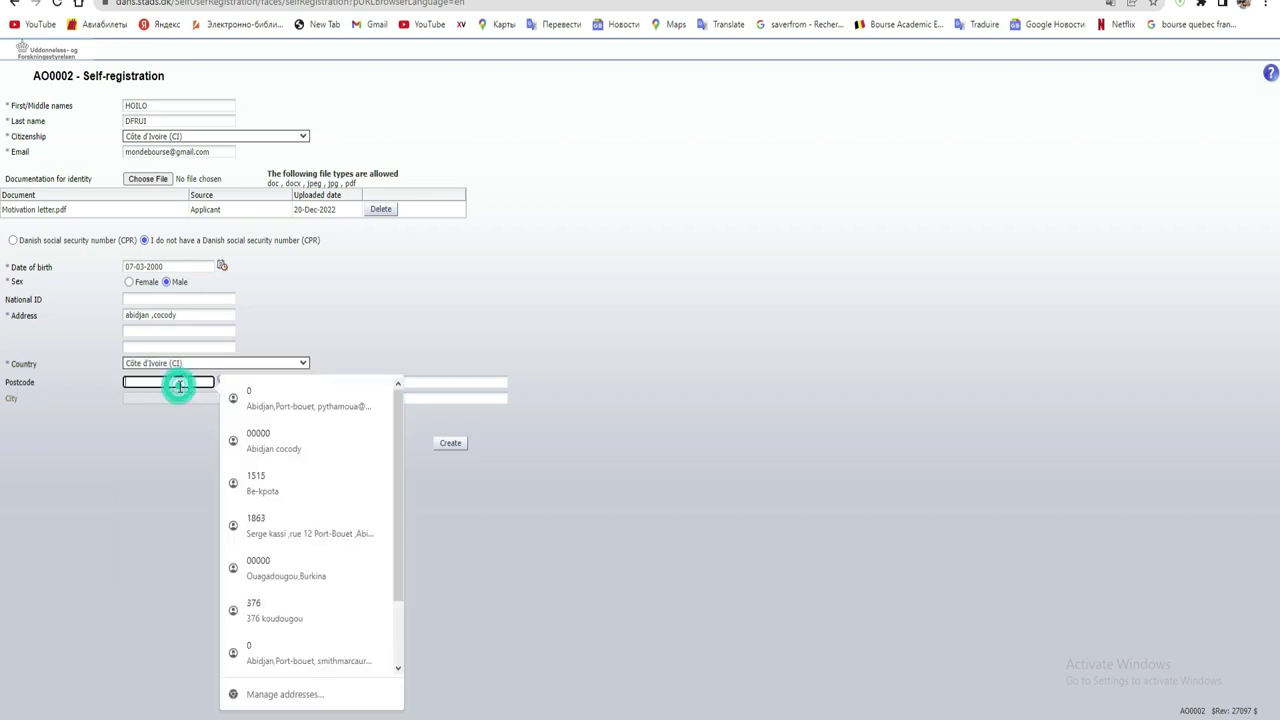
pyautogui.write('0000')
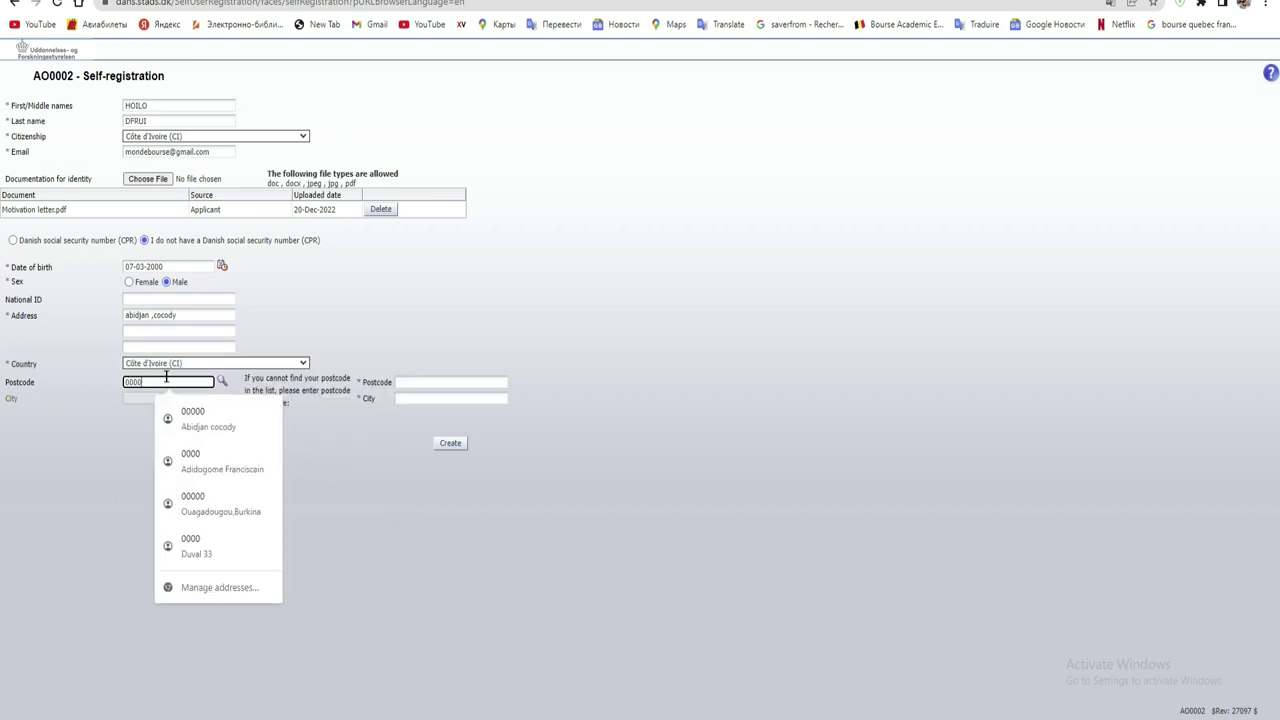
pyautogui.click(87, 451)
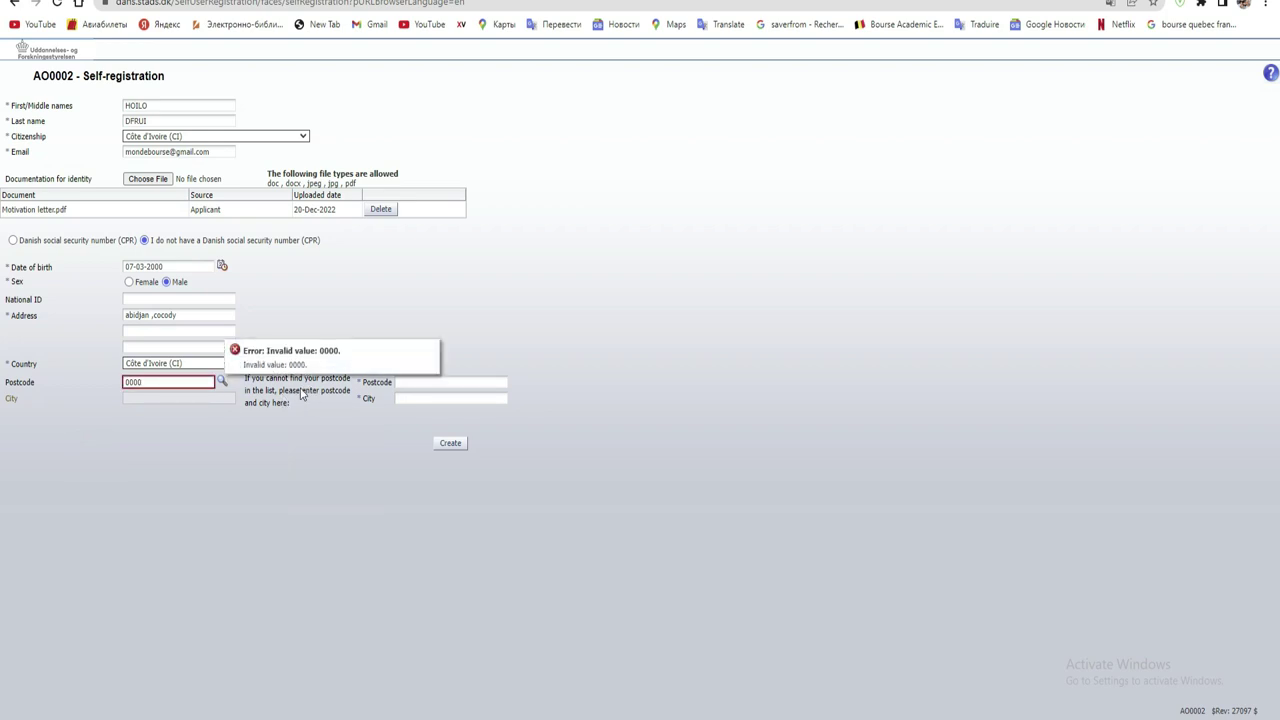
pyautogui.doubleClick(174, 382)
pyautogui.press('BackSpace')
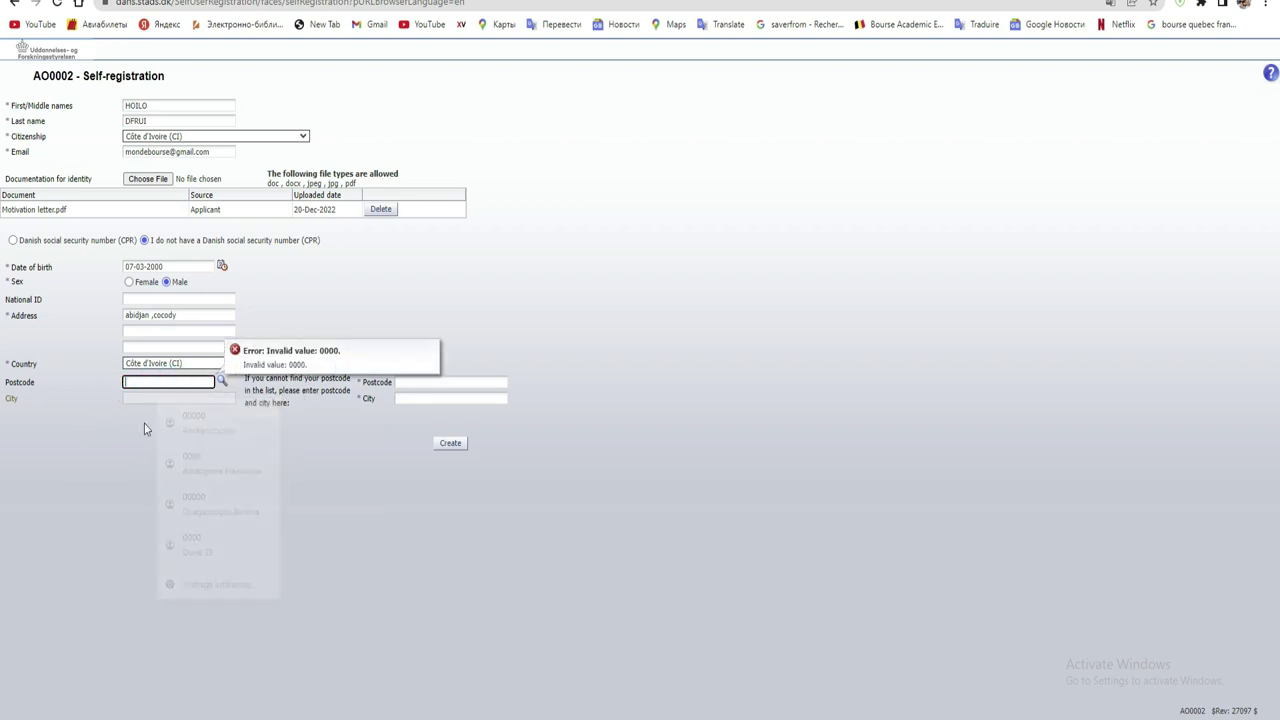
pyautogui.click(380, 451)
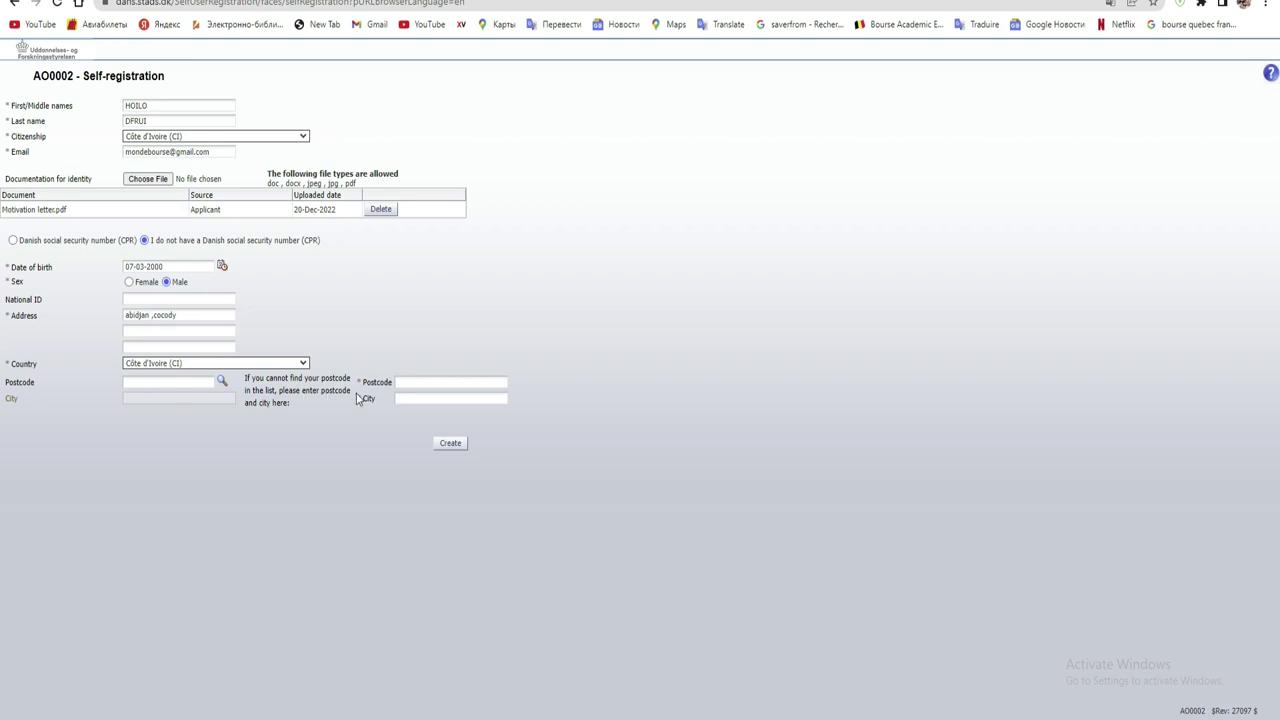
# - Enter manual postcode 000 and pick Abidjan as the city from the autofill list
pyautogui.click(414, 382)
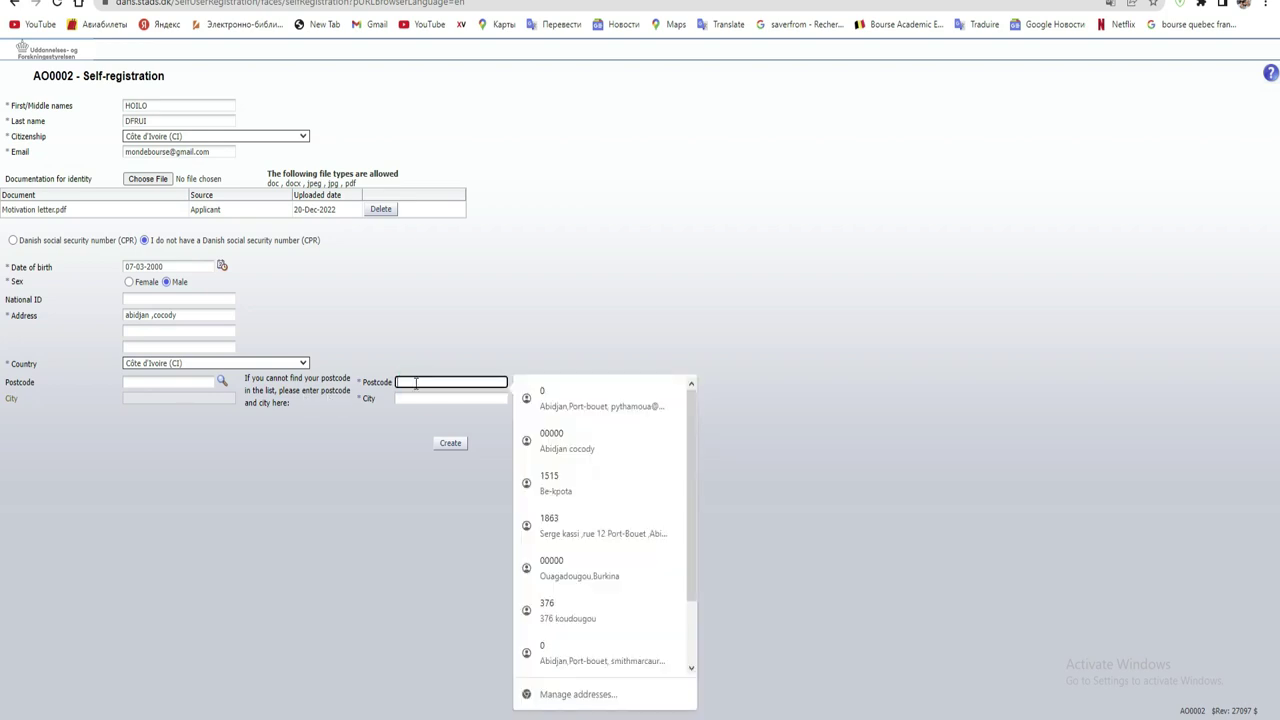
pyautogui.write('000')
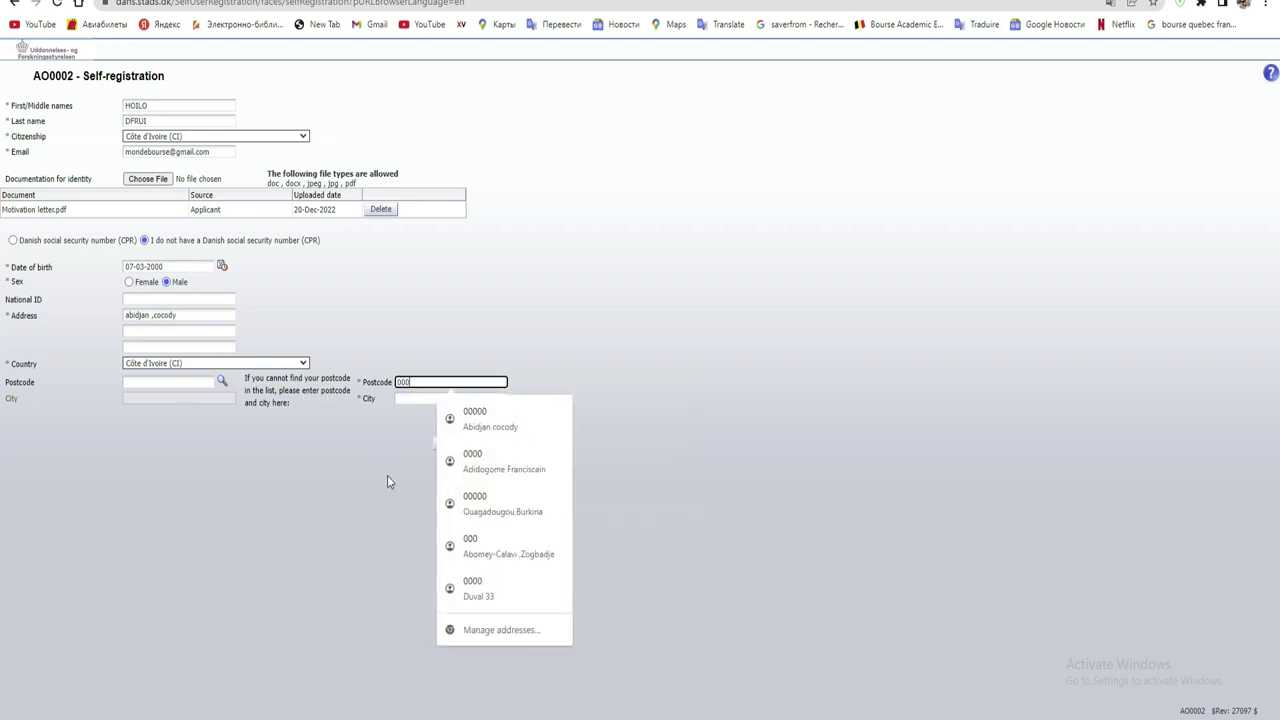
pyautogui.click(387, 475)
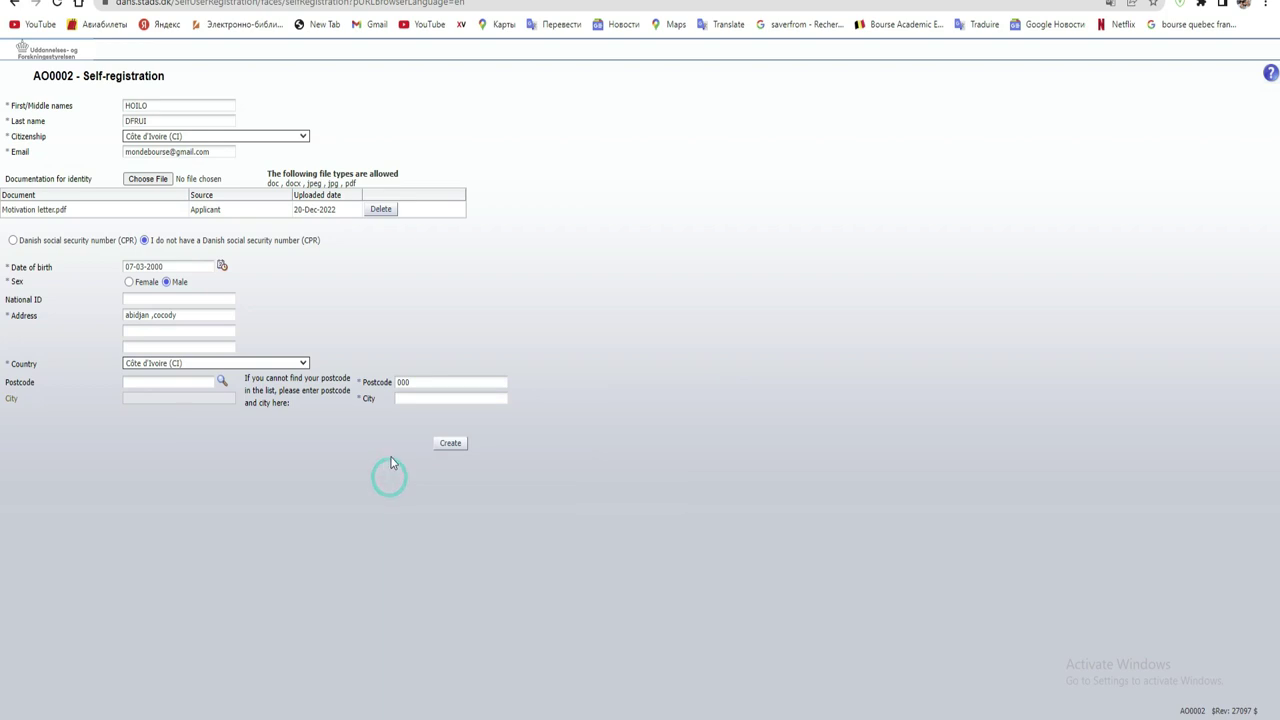
pyautogui.click(430, 400)
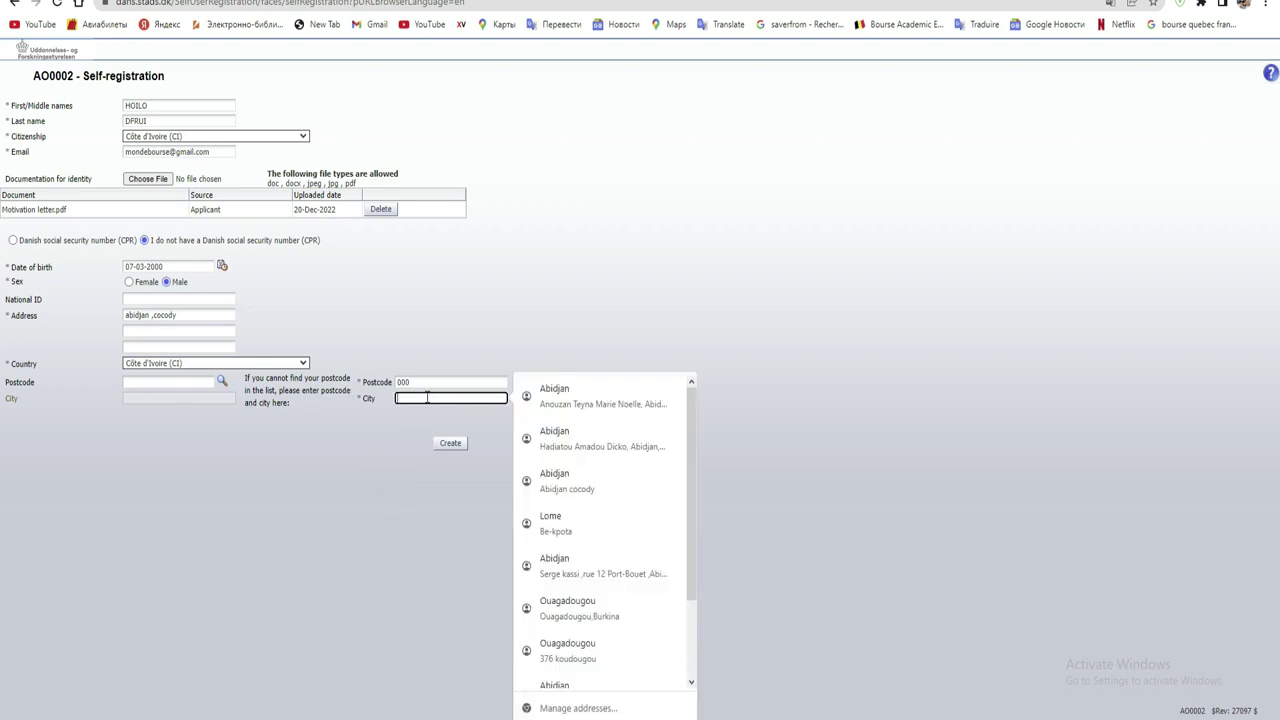
pyautogui.write('Abidjan')
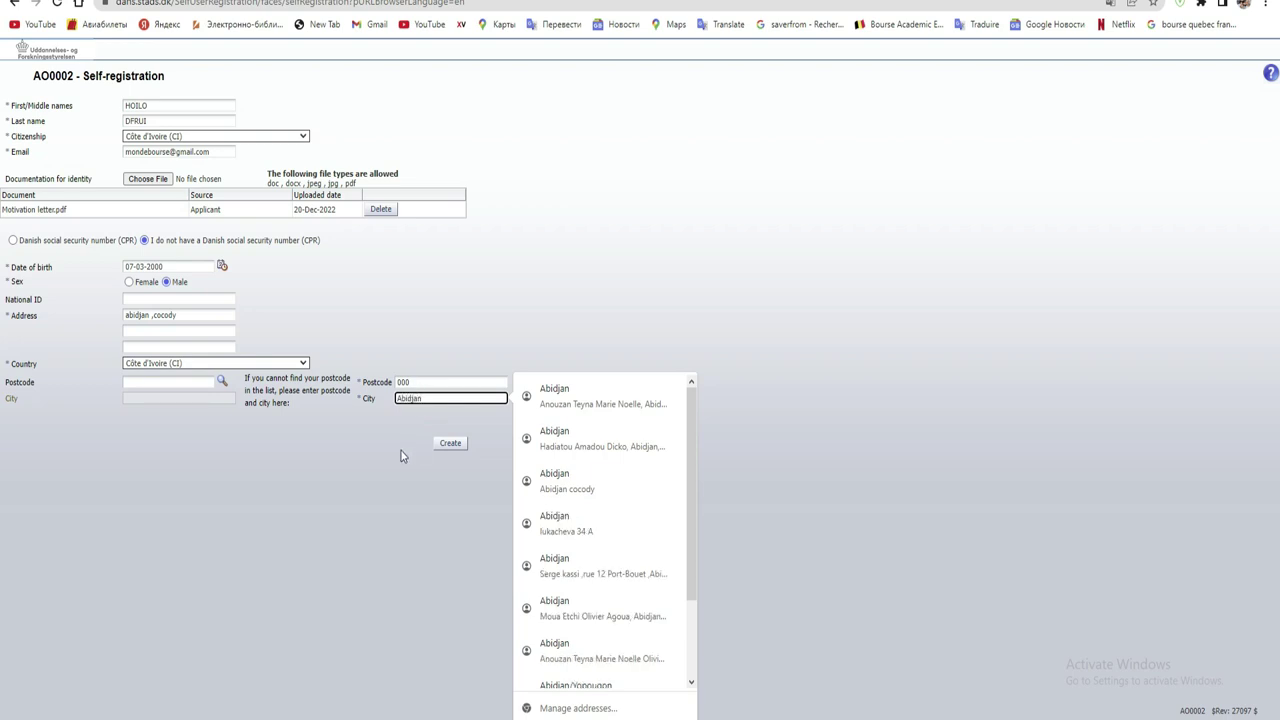
pyautogui.click(450, 443)
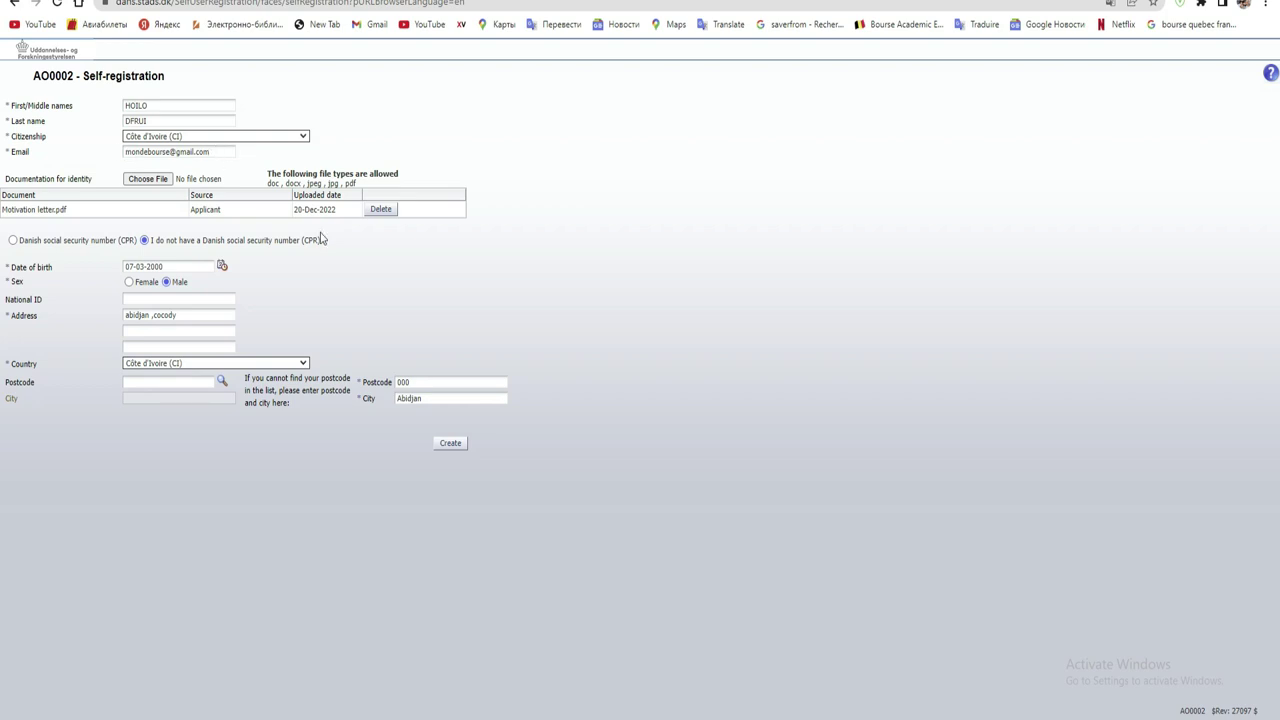
# - Create the account and confirm the 'Activation Link has been sent' message with Ok
pyautogui.click(458, 445)
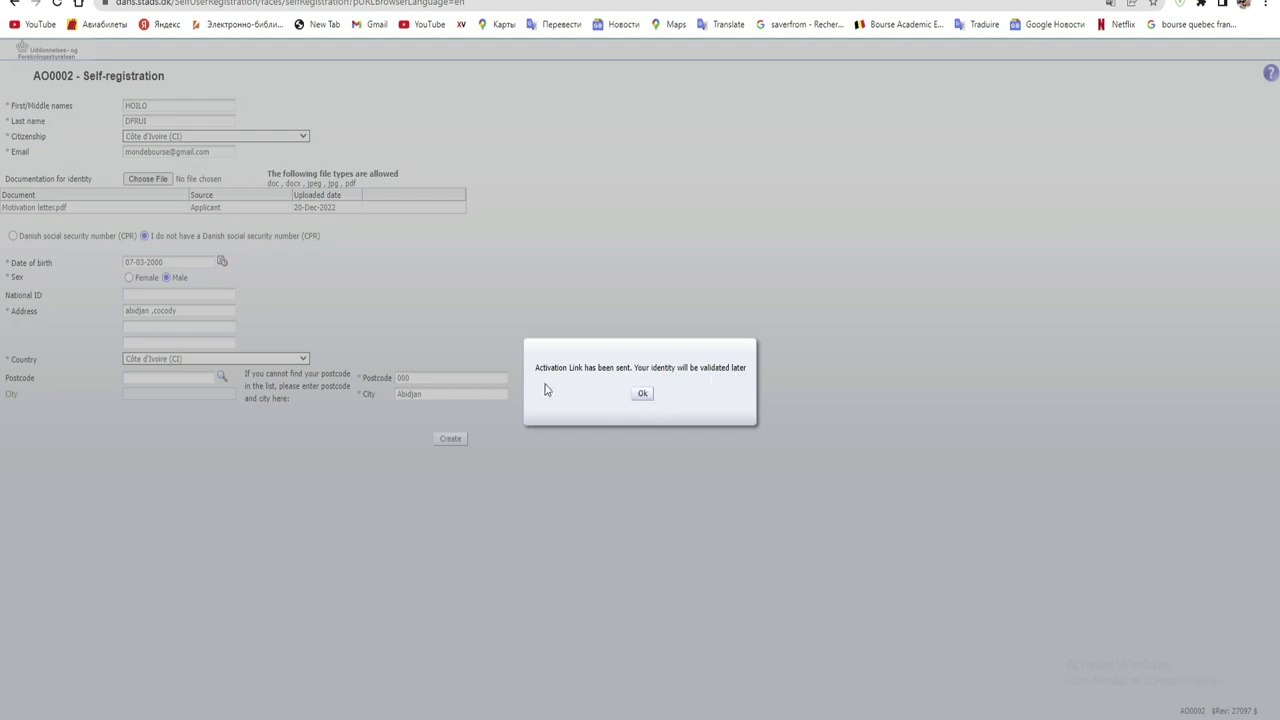
pyautogui.click(649, 400)
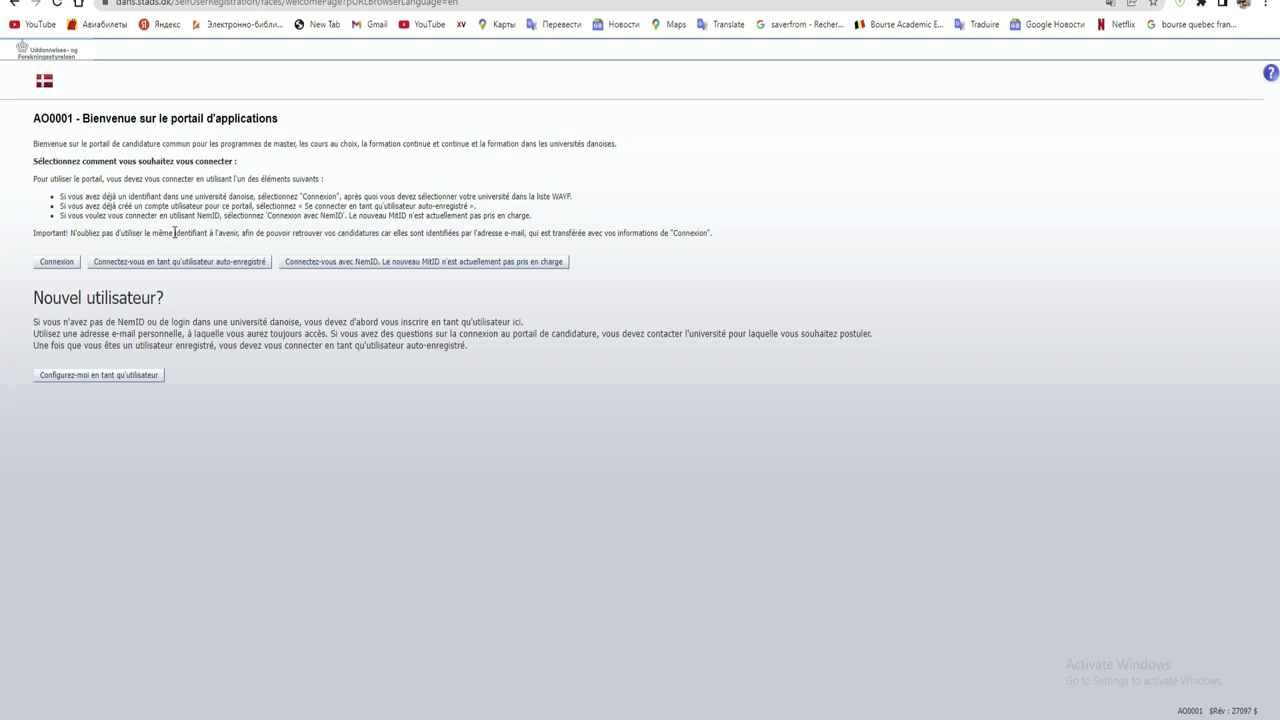
# - Open WAYF's login-provider page for the Application Portal and browse its 77 providers
pyautogui.click(58, 264)
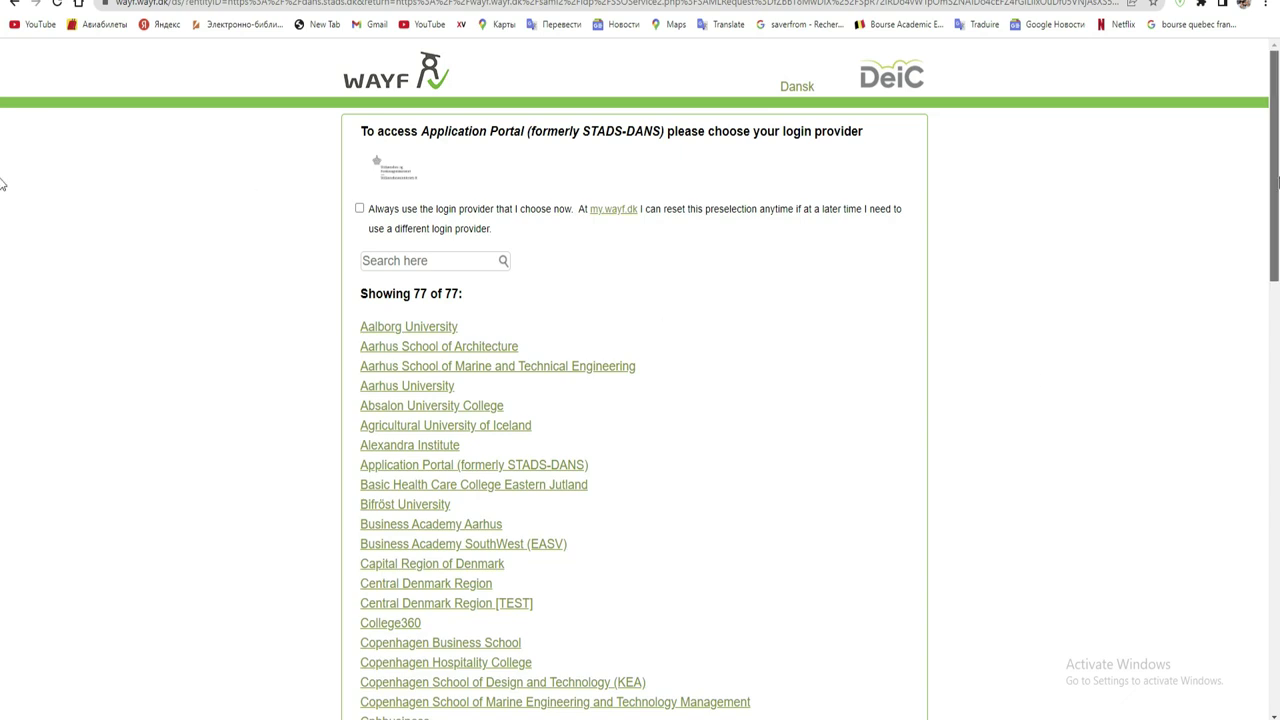
pyautogui.scroll(-4, 2, 183)
pyautogui.scroll(4, 2, 200)
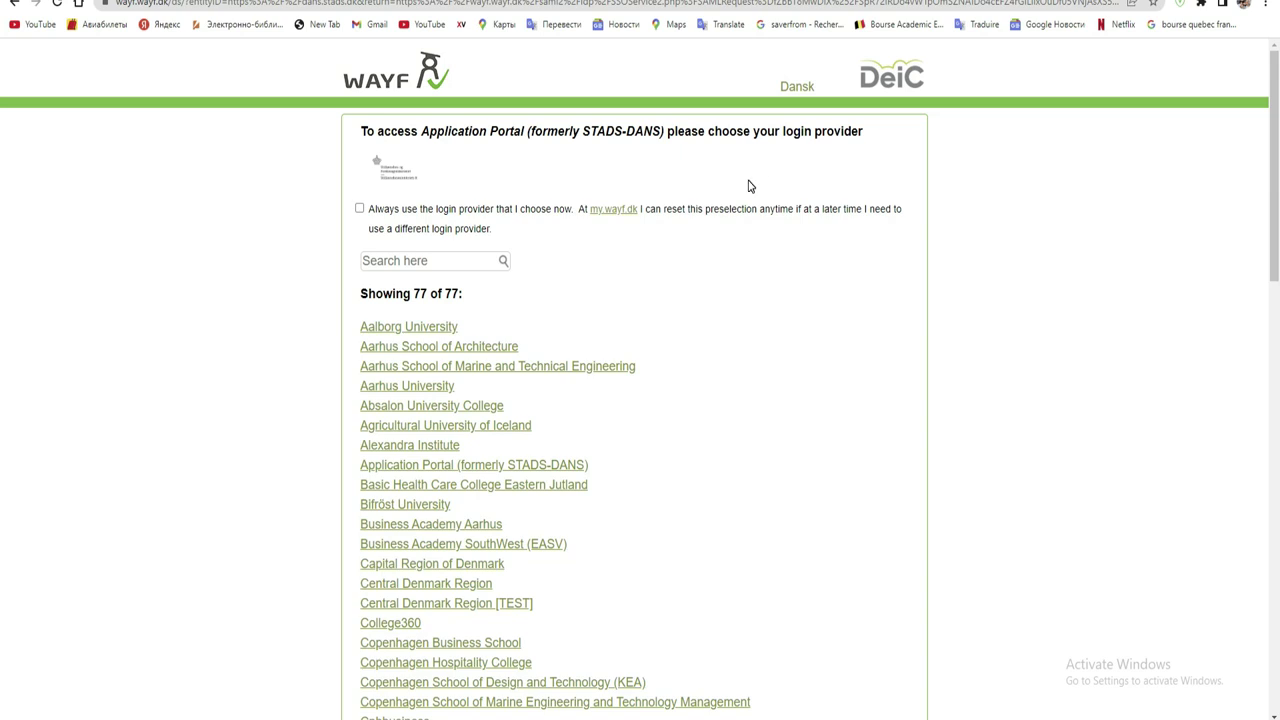
pyautogui.moveTo(1277, 163); pyautogui.dragTo(1266, 192)
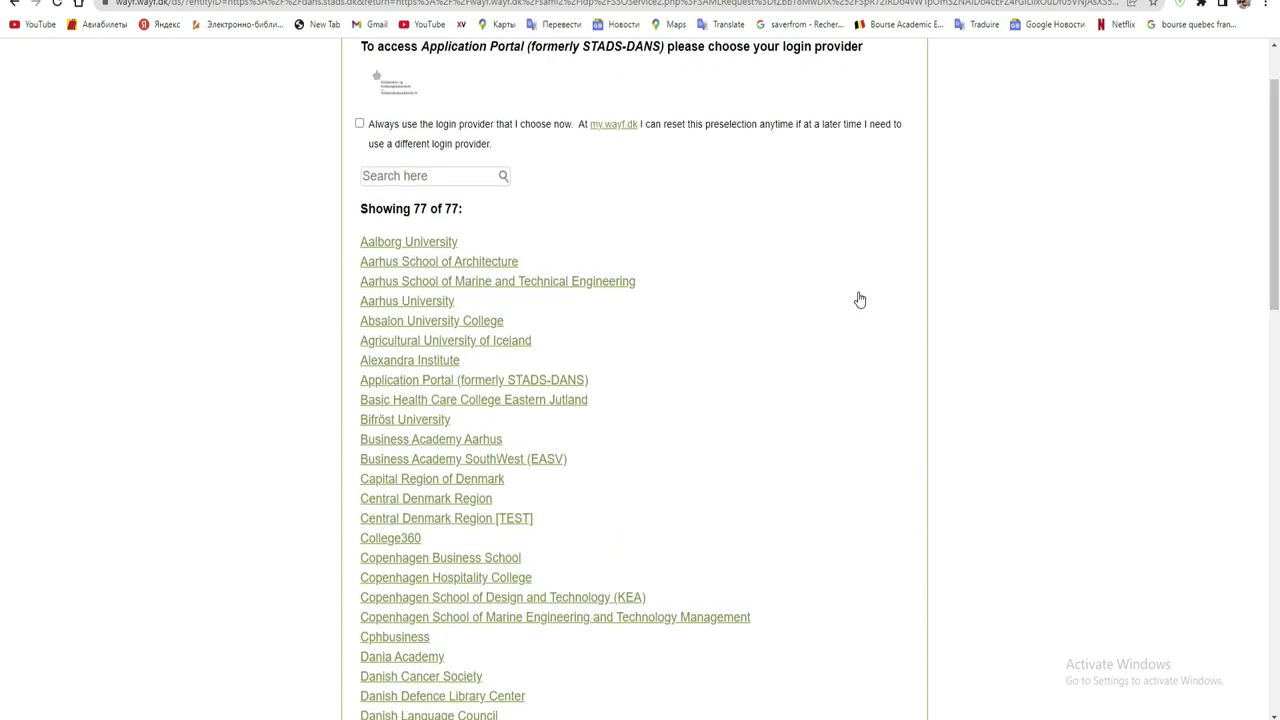
pyautogui.click(16, 5)
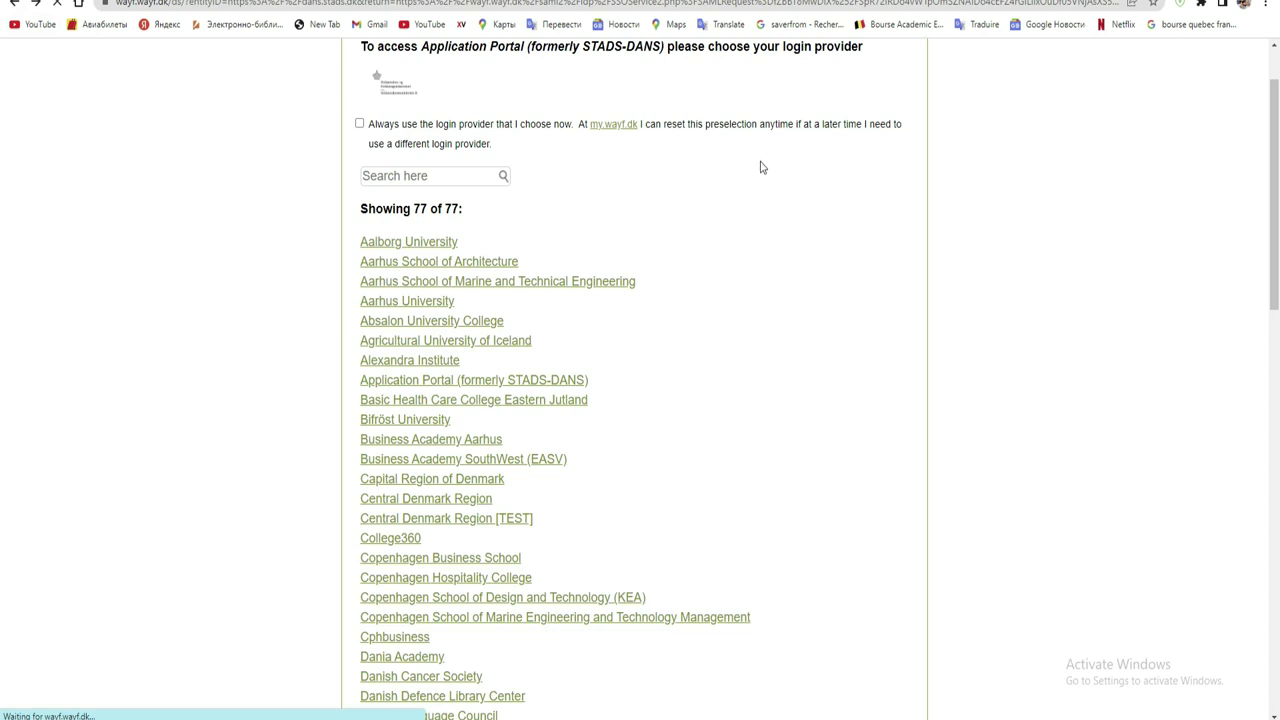